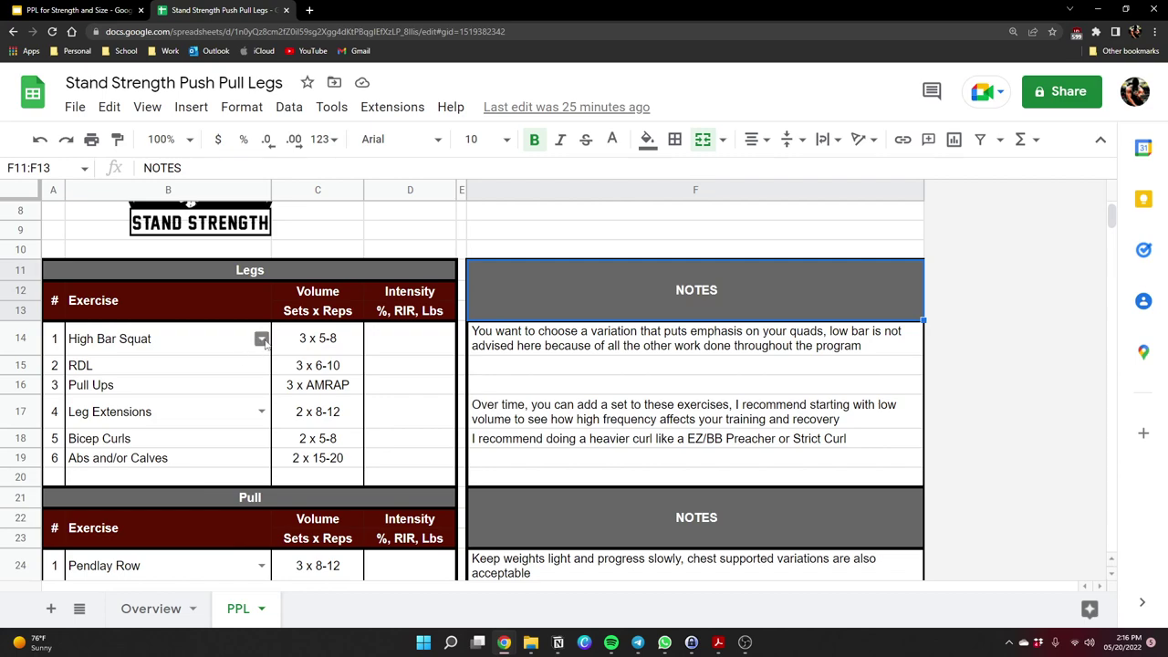
Look through the squat variations offered for the first exercise of the first Legs day.
left_click(262, 339)
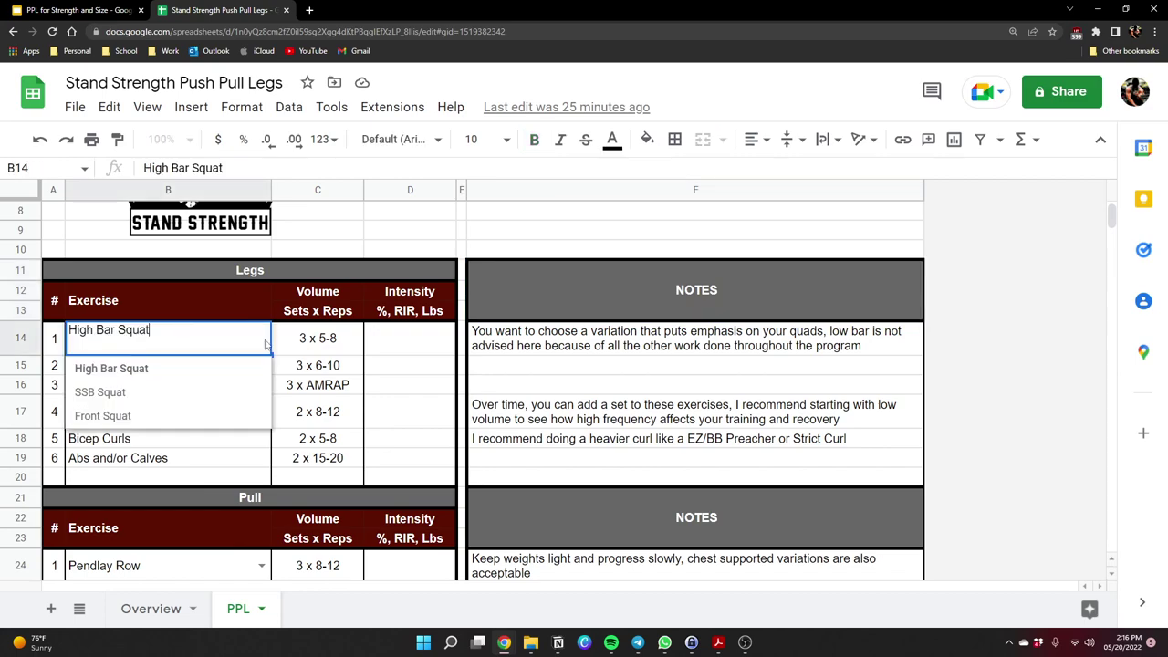
key("Tab")
double_click(187, 335)
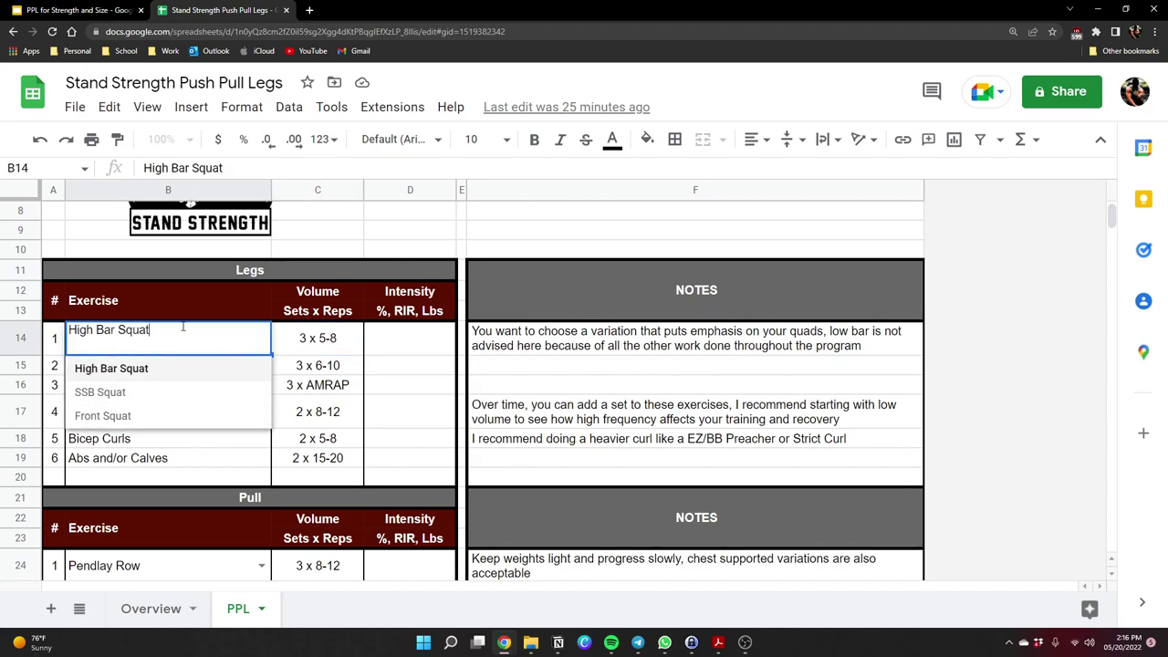
left_click(374, 371)
double_click(252, 338)
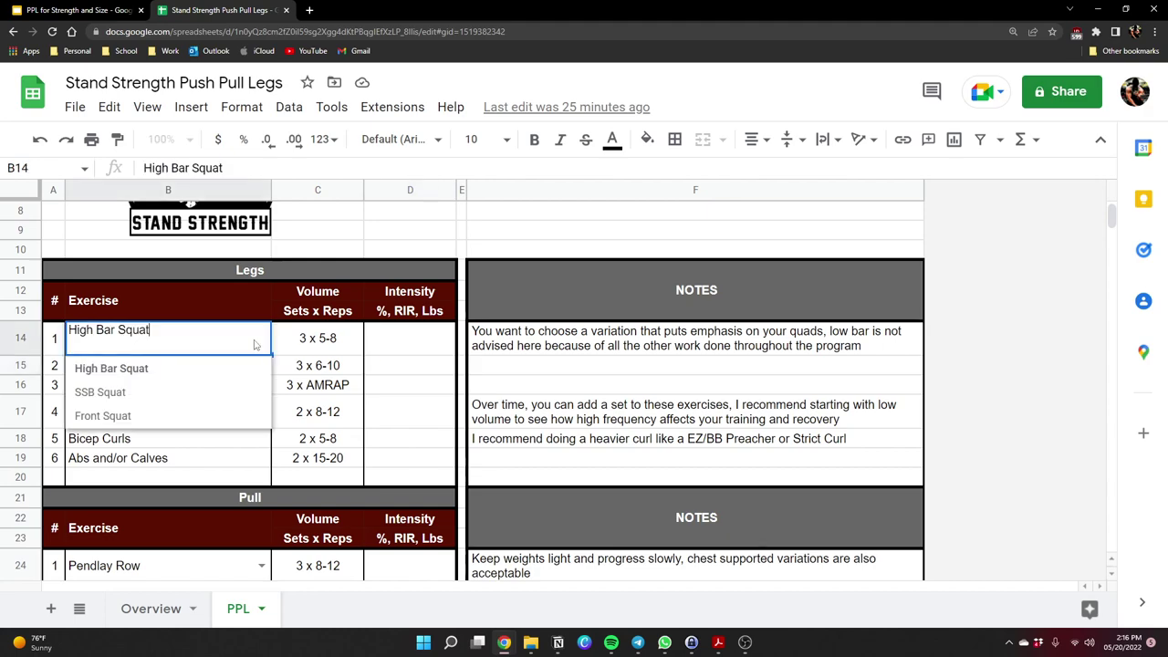
Review the RDL, pull-up, leg extension and bicep curl rows of the first Legs day, including the leg extension alternatives.
left_click(234, 365)
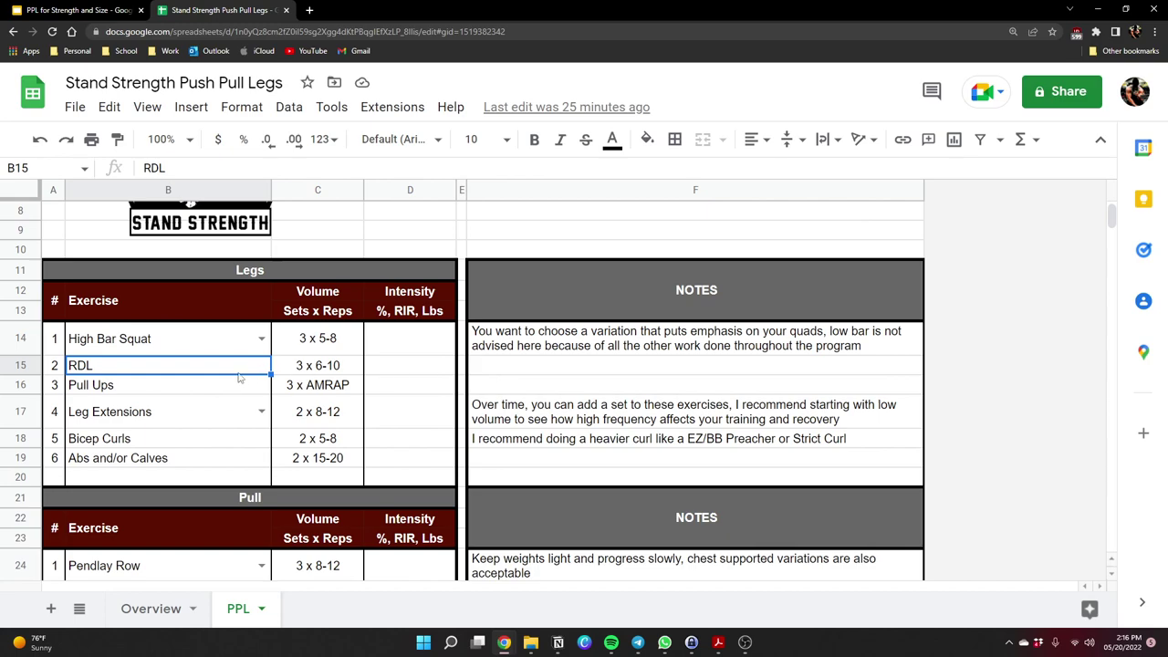
left_click(329, 376)
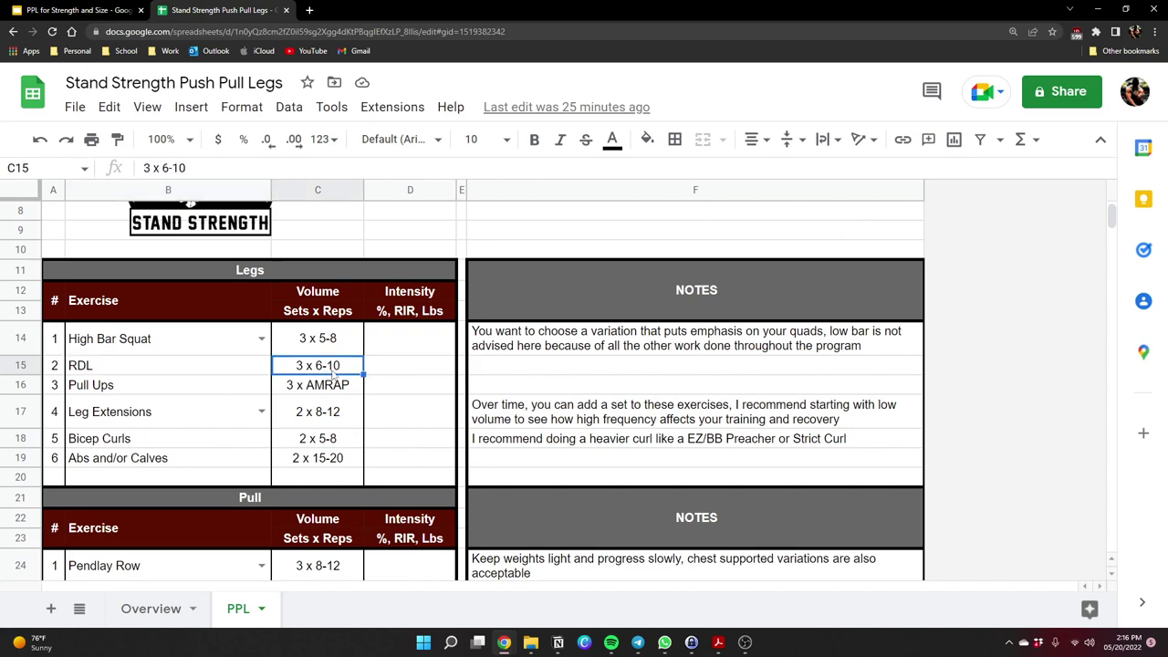
left_click(256, 389)
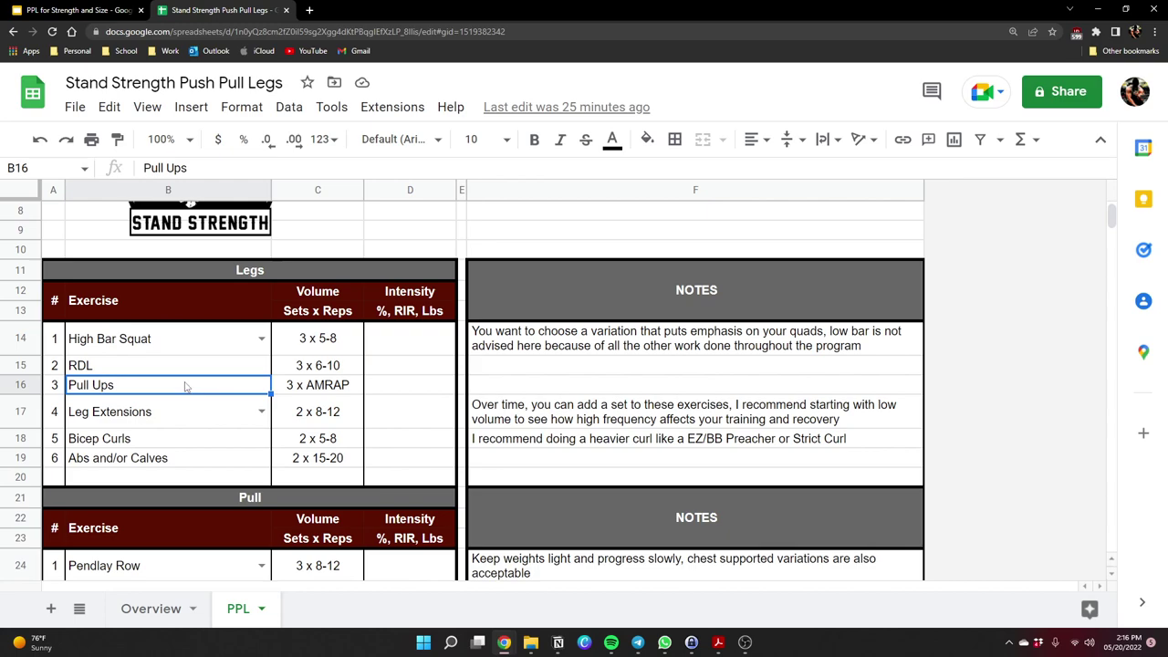
double_click(250, 421)
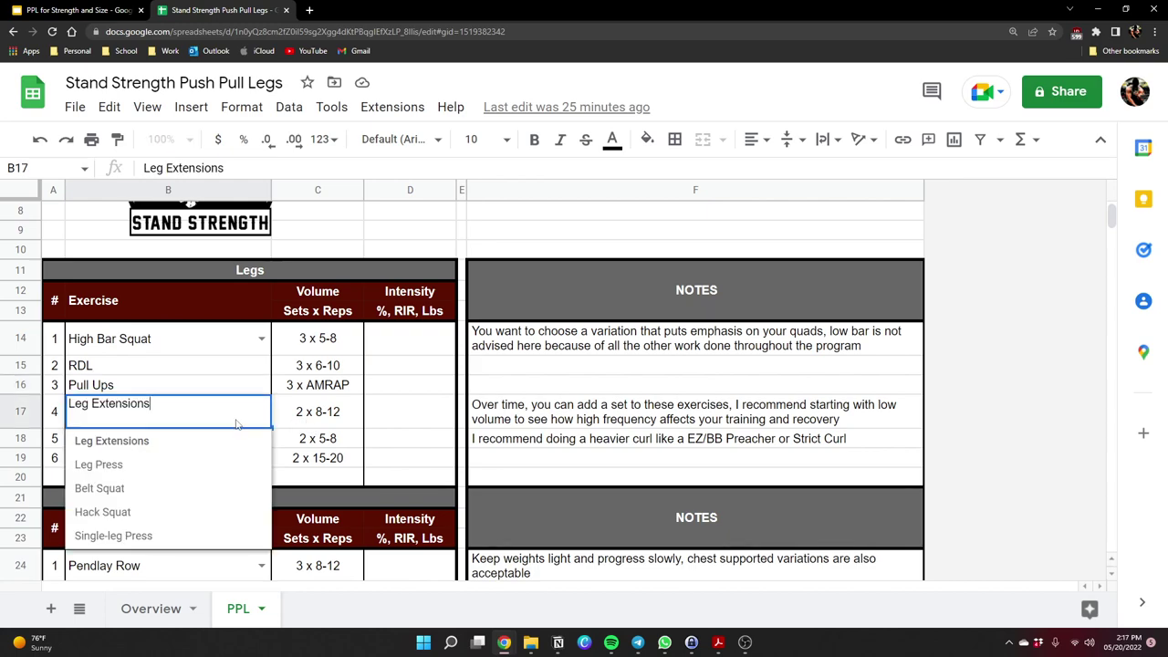
left_click(311, 424)
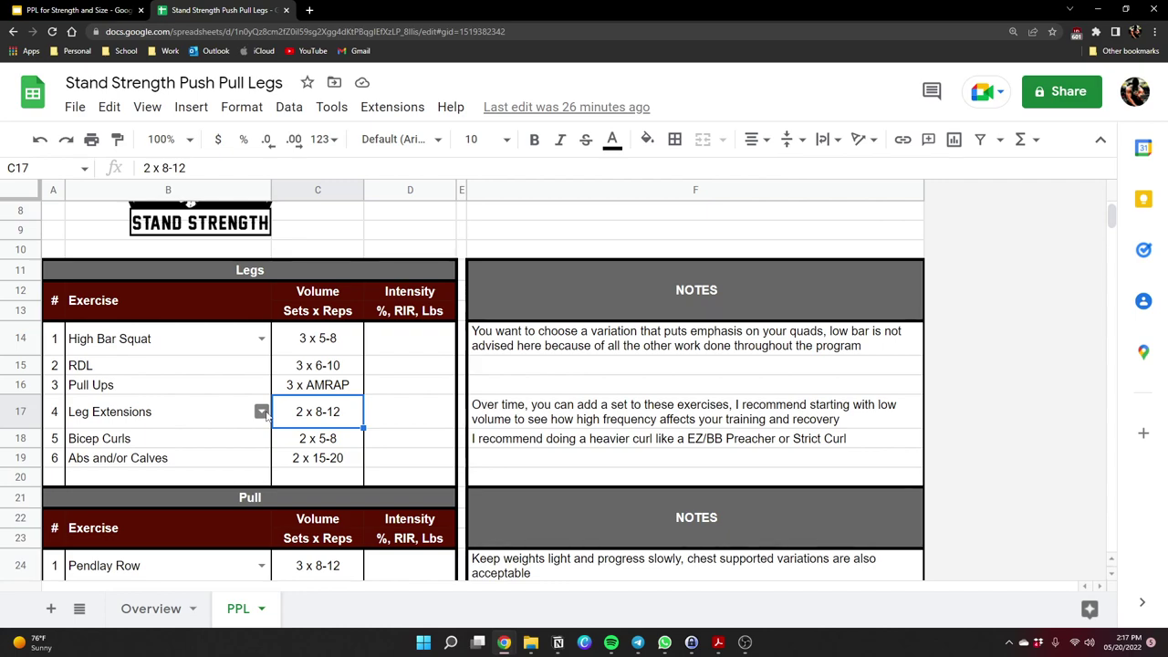
left_click(250, 446)
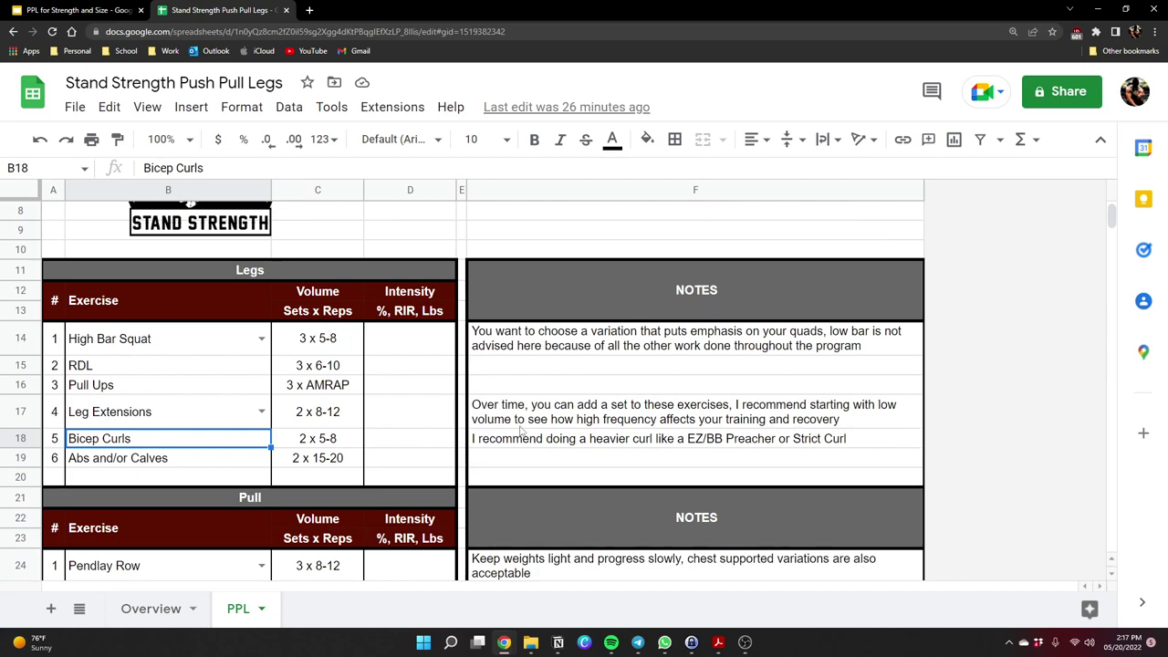
Look through the row variations offered for the first exercise of the first Pull day.
scroll(412, 363, "down", 3)
left_click(255, 350)
left_click(262, 344)
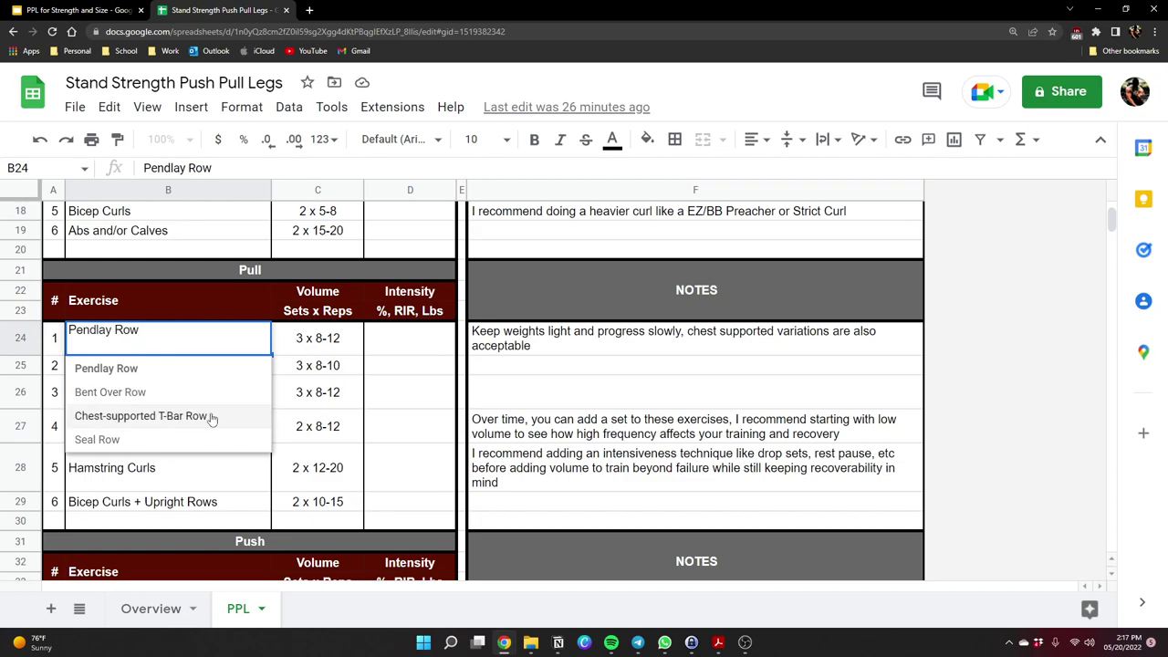
left_click(318, 392)
Examine the shrug volume and the pullover, Pendlay Row and back extension entries of the first Pull day.
scroll(265, 467, "up", 3)
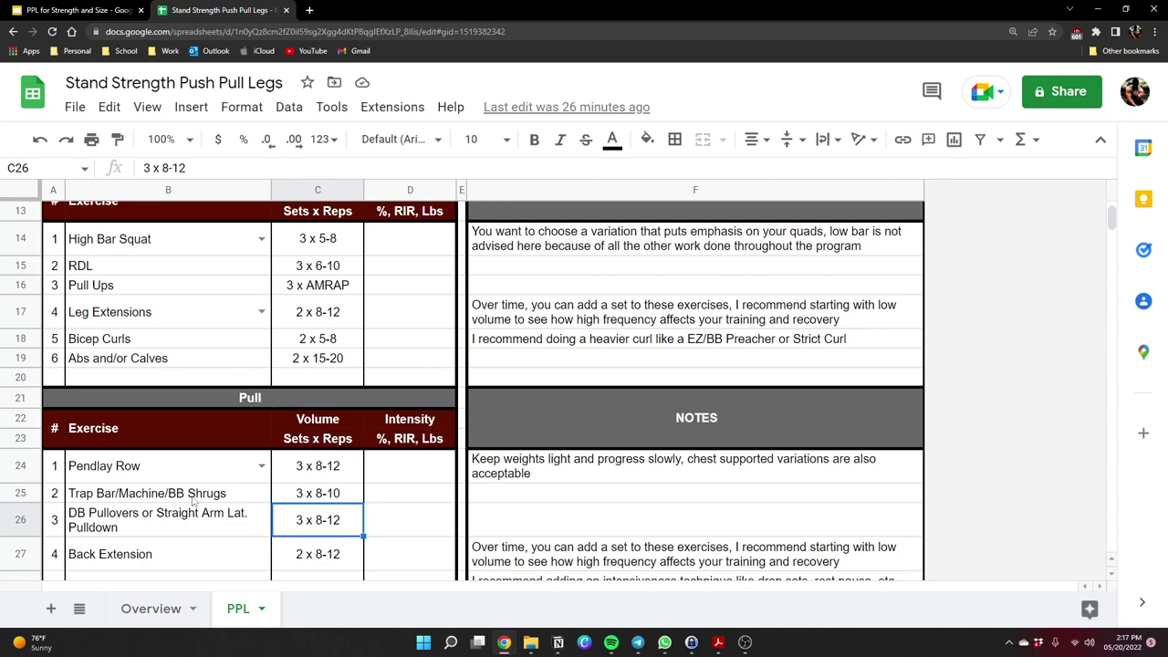
left_click(345, 494)
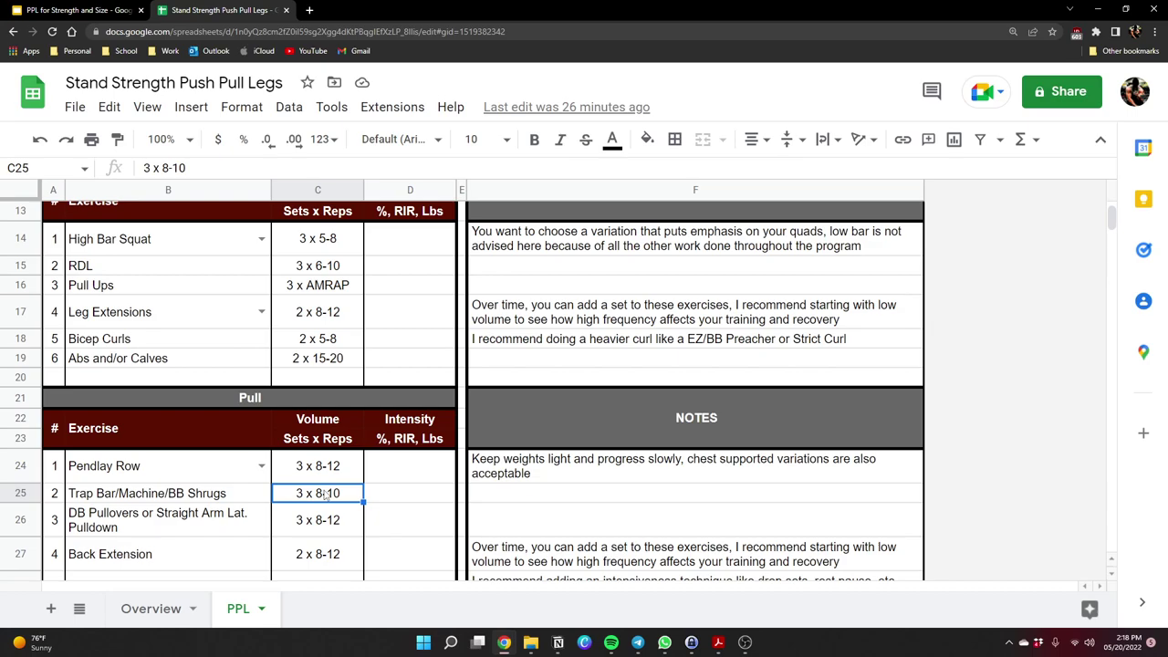
scroll(194, 493, "down", 1)
left_click(186, 477)
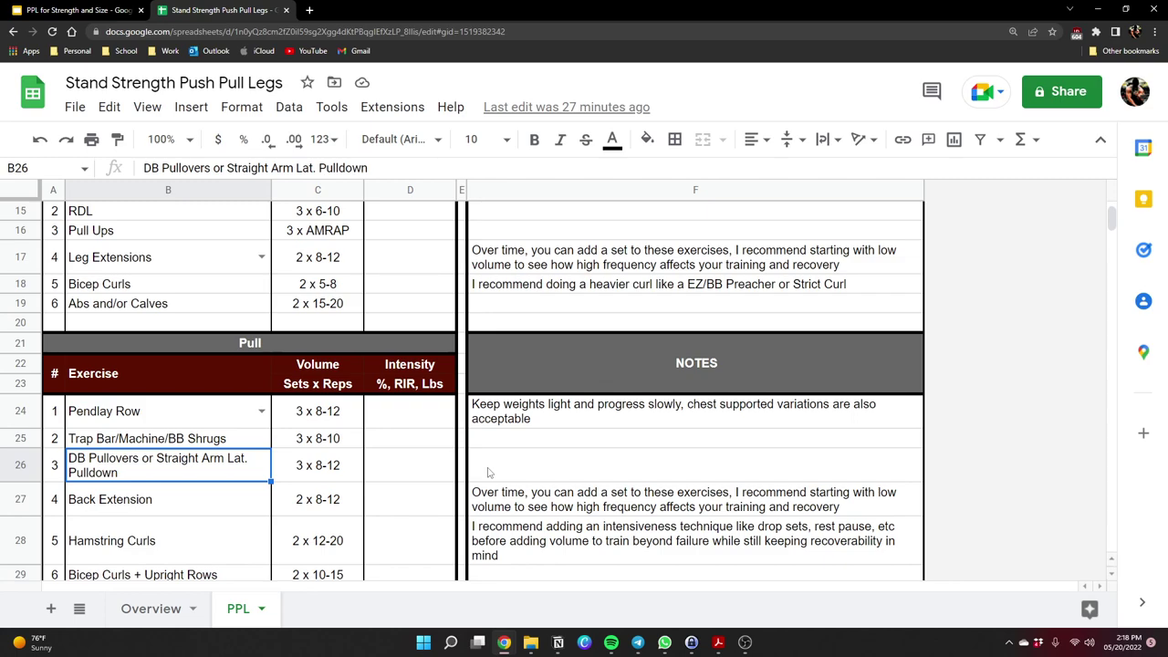
left_click(190, 416)
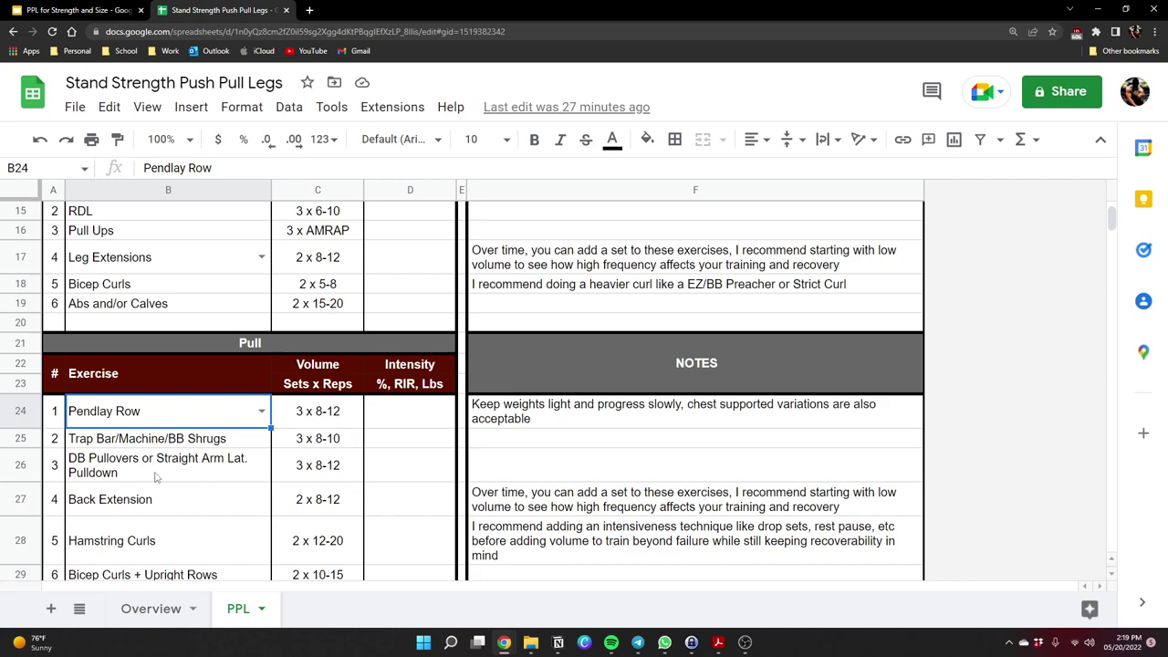
scroll(161, 475, "down", 1)
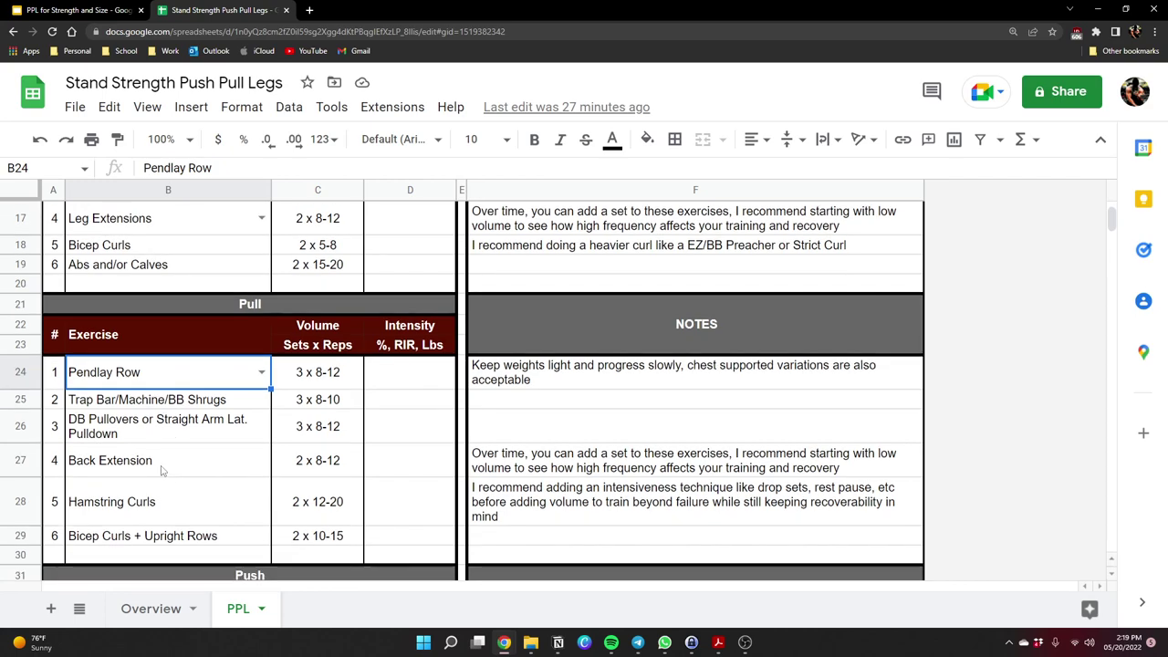
left_click(163, 470)
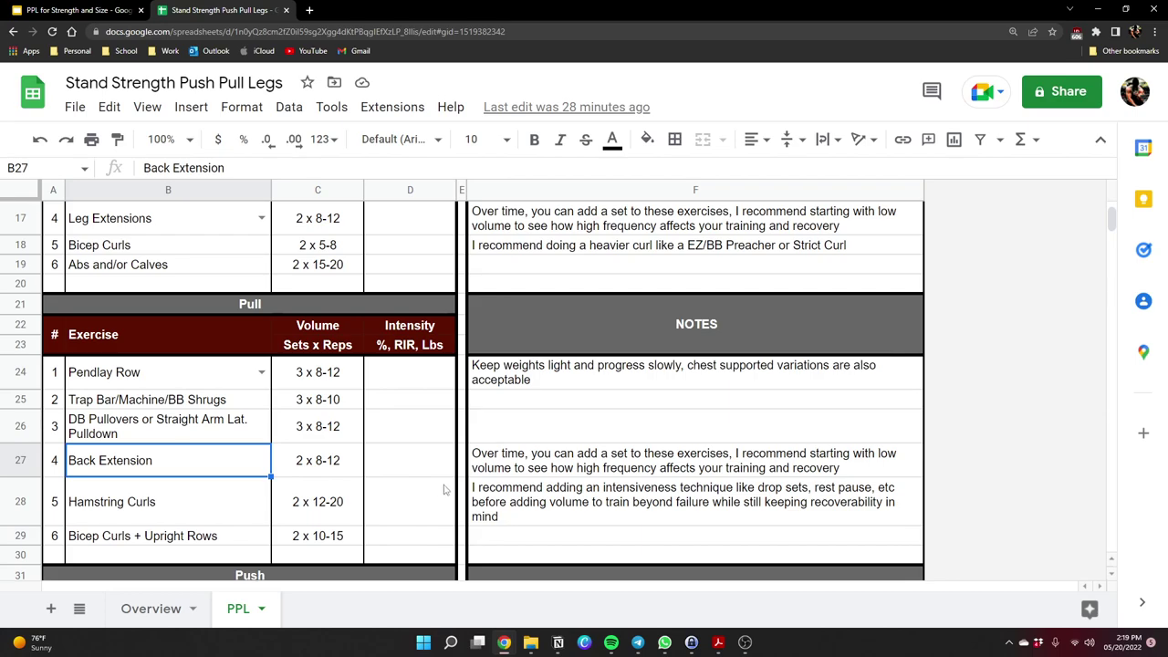
Review the first Legs day's accessory volumes and its note on adding sets, plus the Pull day's hamstring curl note.
scroll(374, 467, "up", 3)
left_click_drag(298, 337, 320, 380)
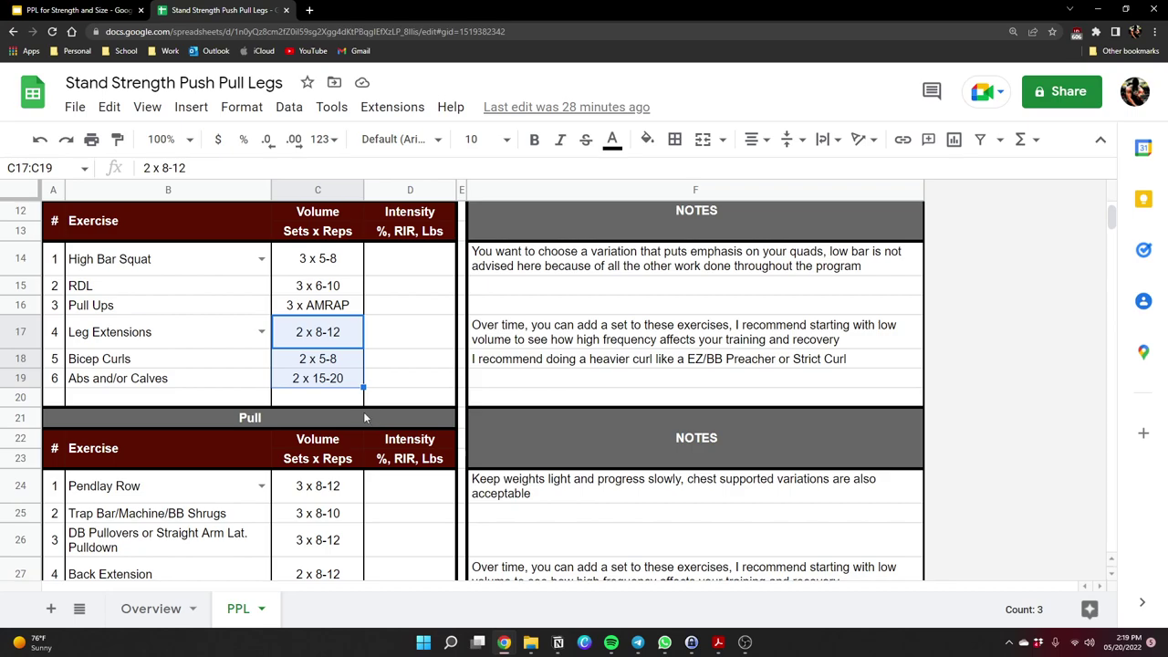
left_click(494, 345)
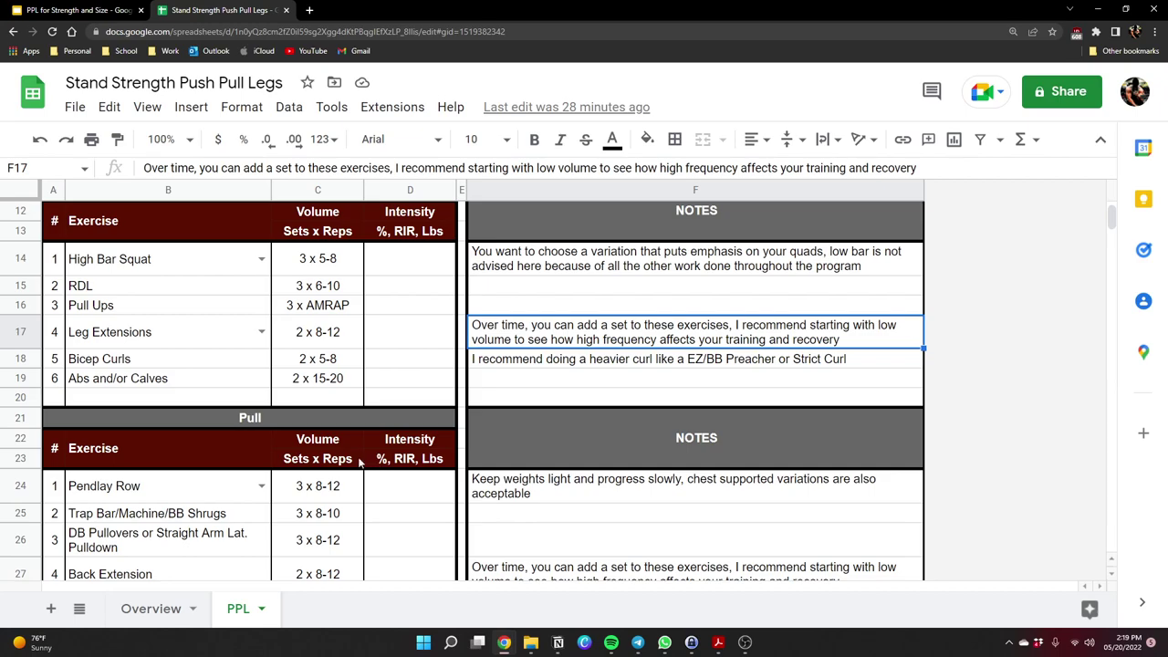
scroll(260, 404, "down", 3)
left_click(511, 447)
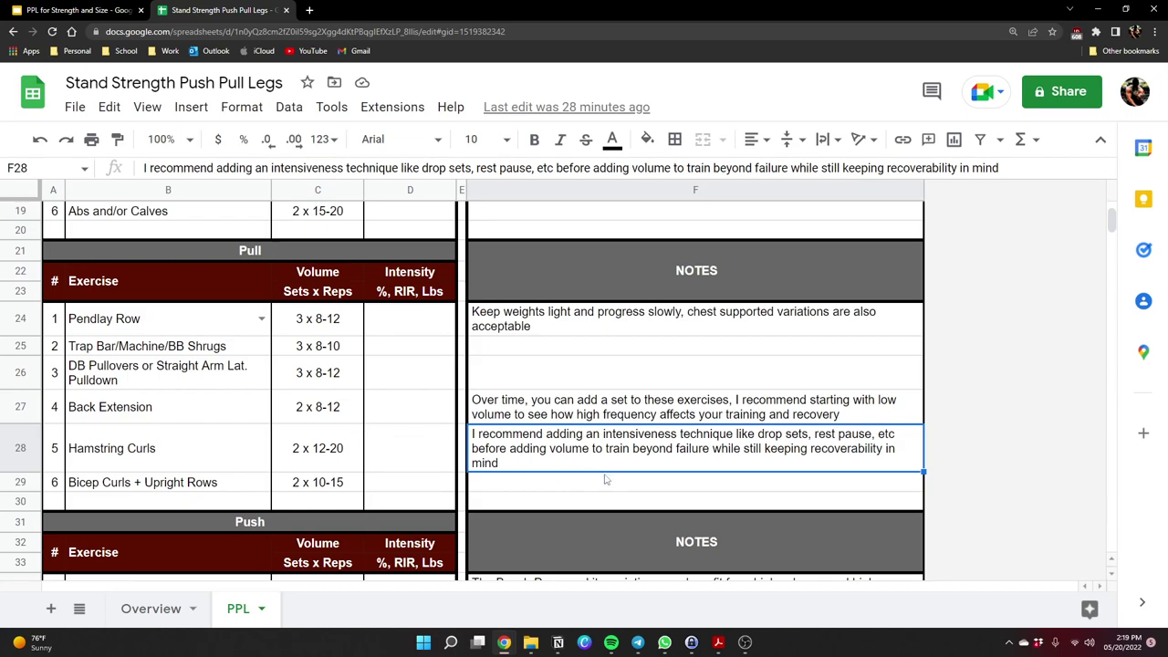
scroll(605, 479, "up", 1)
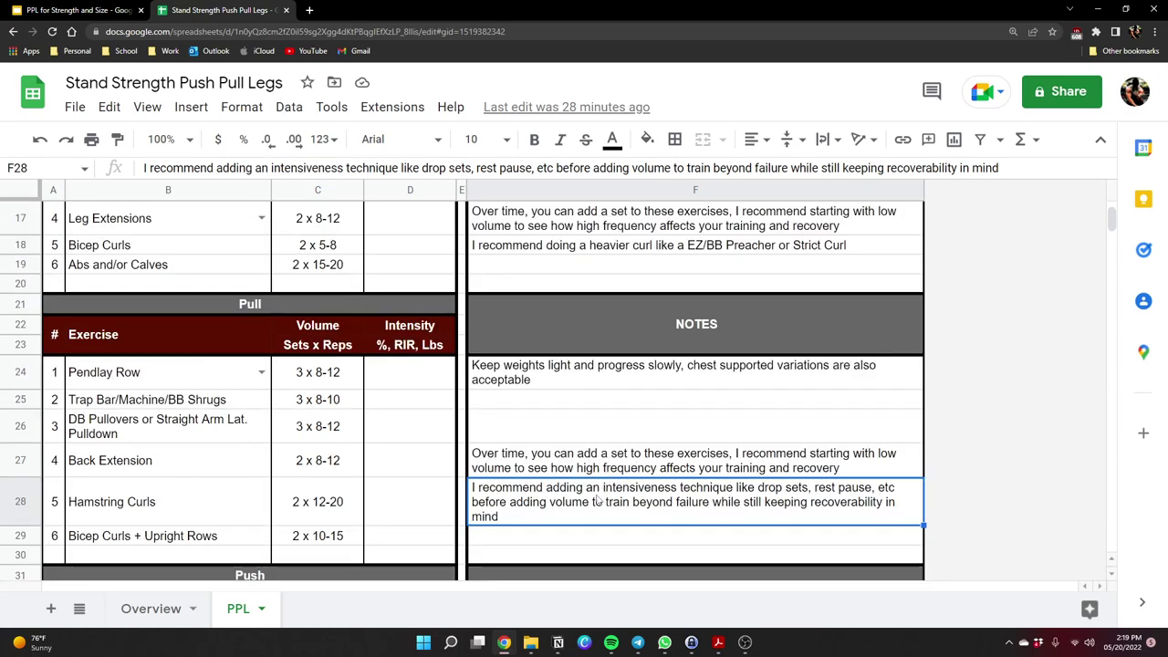
scroll(598, 500, "down", 1)
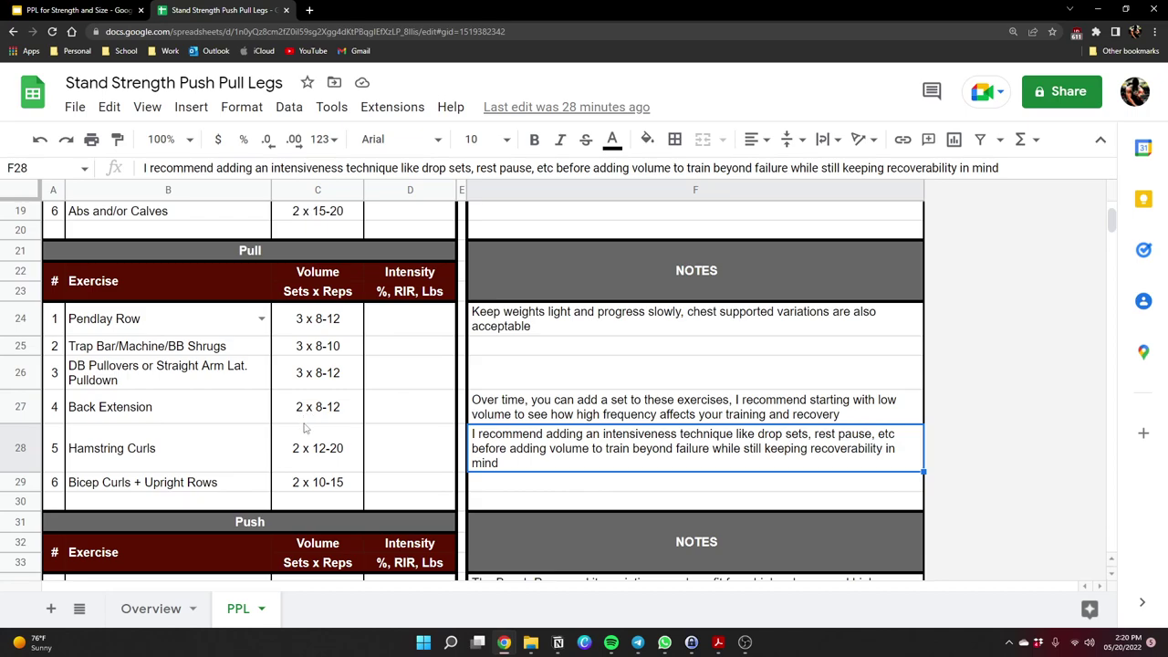
Look through the exercise alternatives offered for BB Bench Press and DB Rows on the first Push day.
scroll(305, 429, "down", 3)
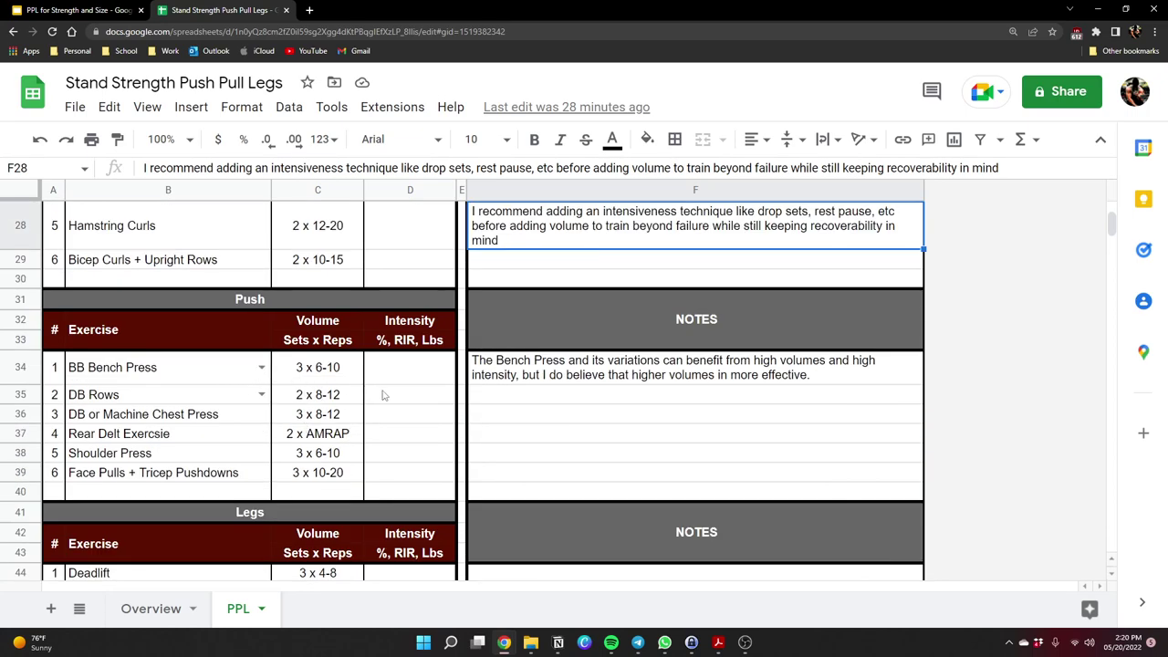
left_click(262, 367)
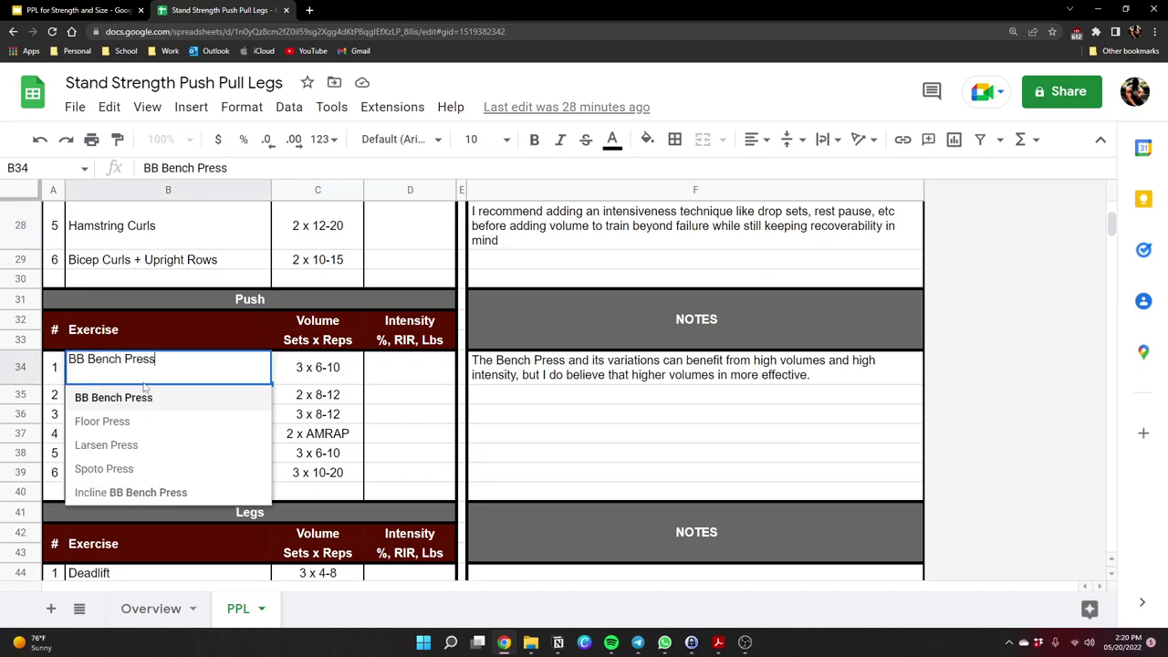
left_click(217, 398)
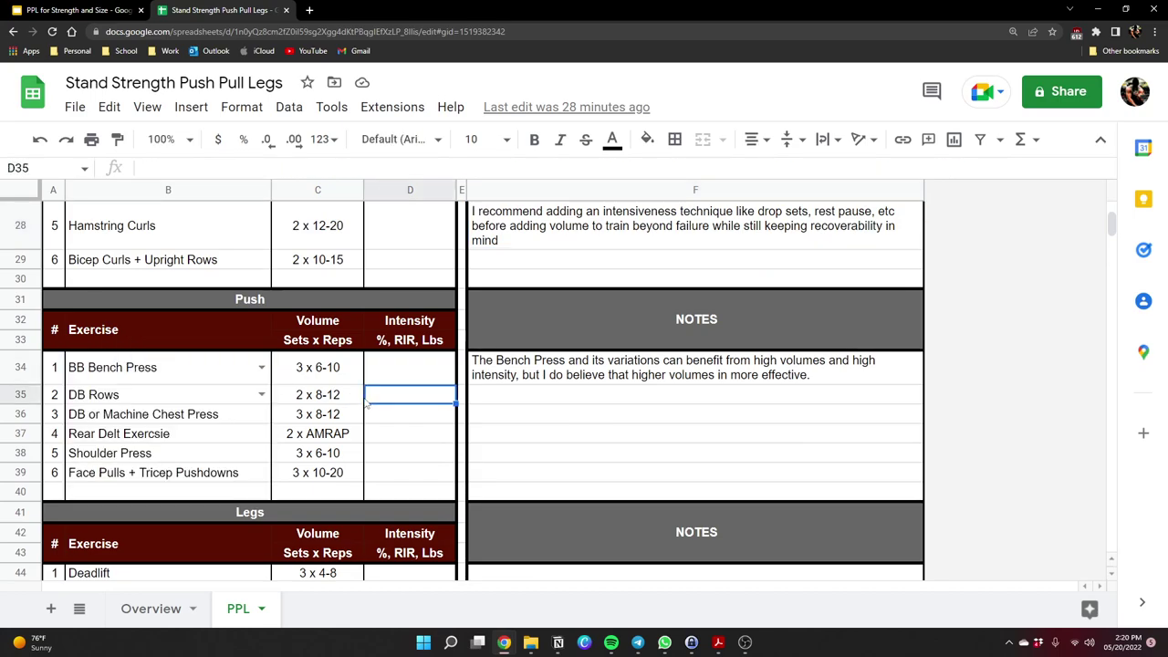
left_click(262, 394)
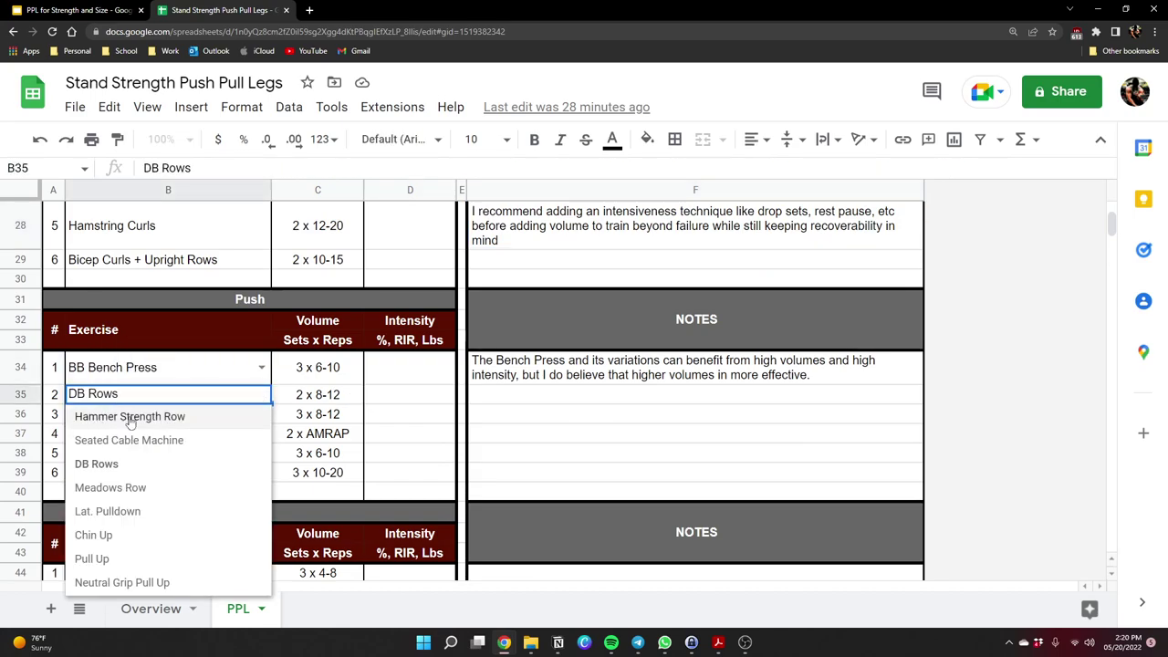
left_click(374, 398)
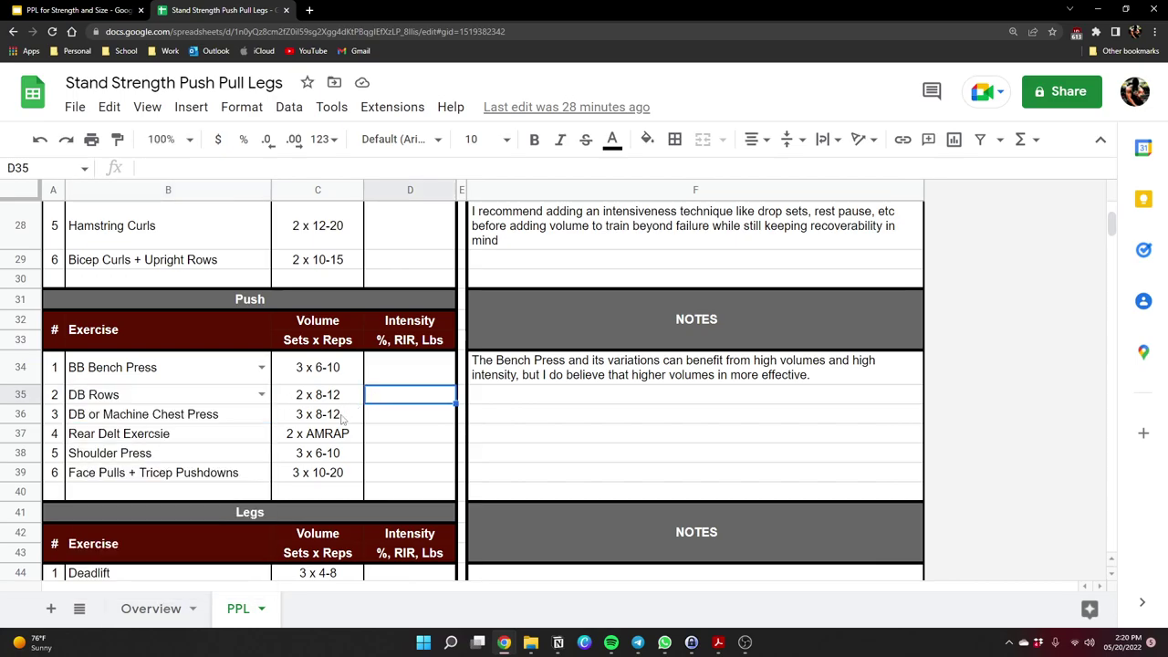
Compare the exercises and set and rep volumes across the Legs, Pull and Push days of the PPL sheet.
scroll(246, 395, "up", 5)
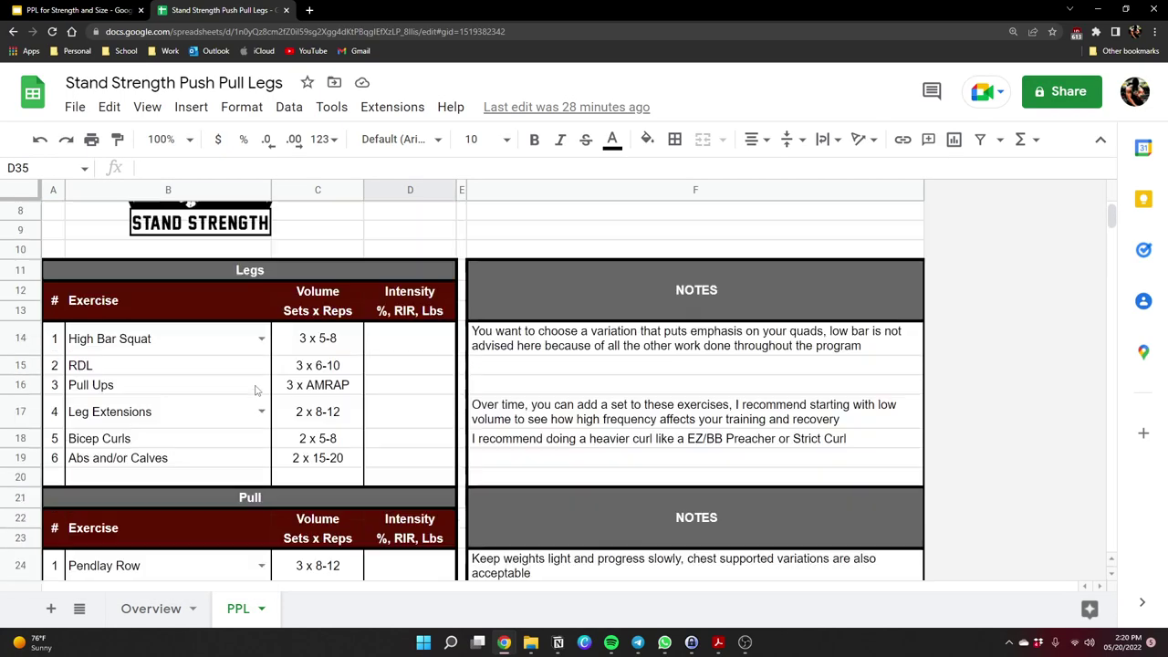
scroll(259, 391, "down", 6)
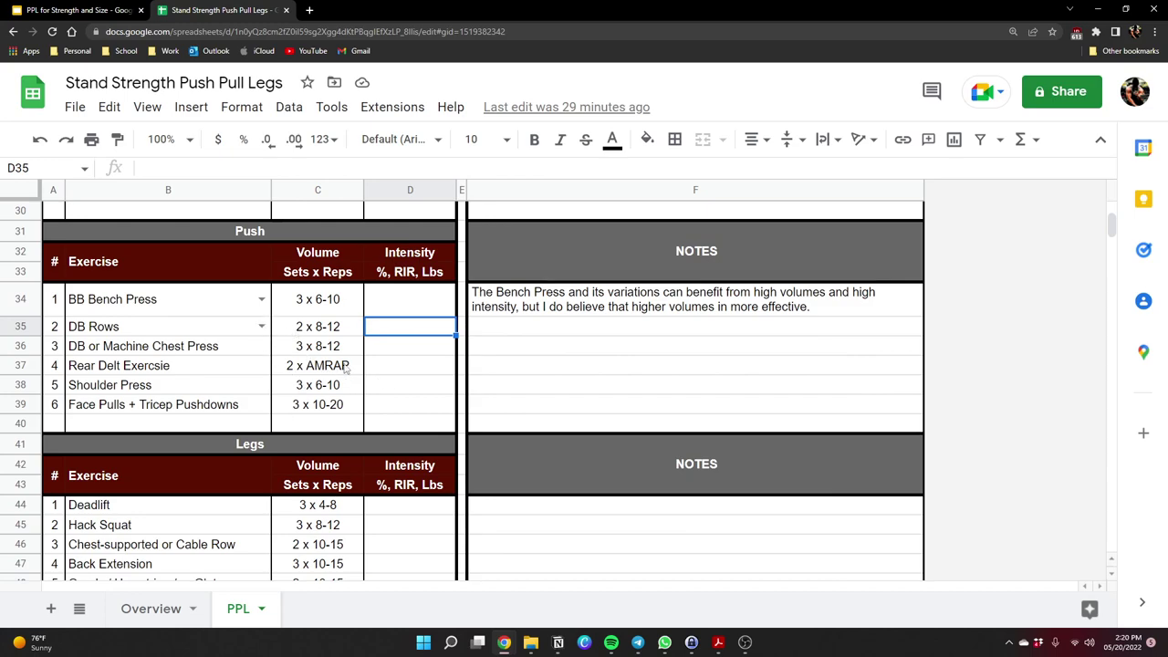
scroll(345, 368, "up", 10)
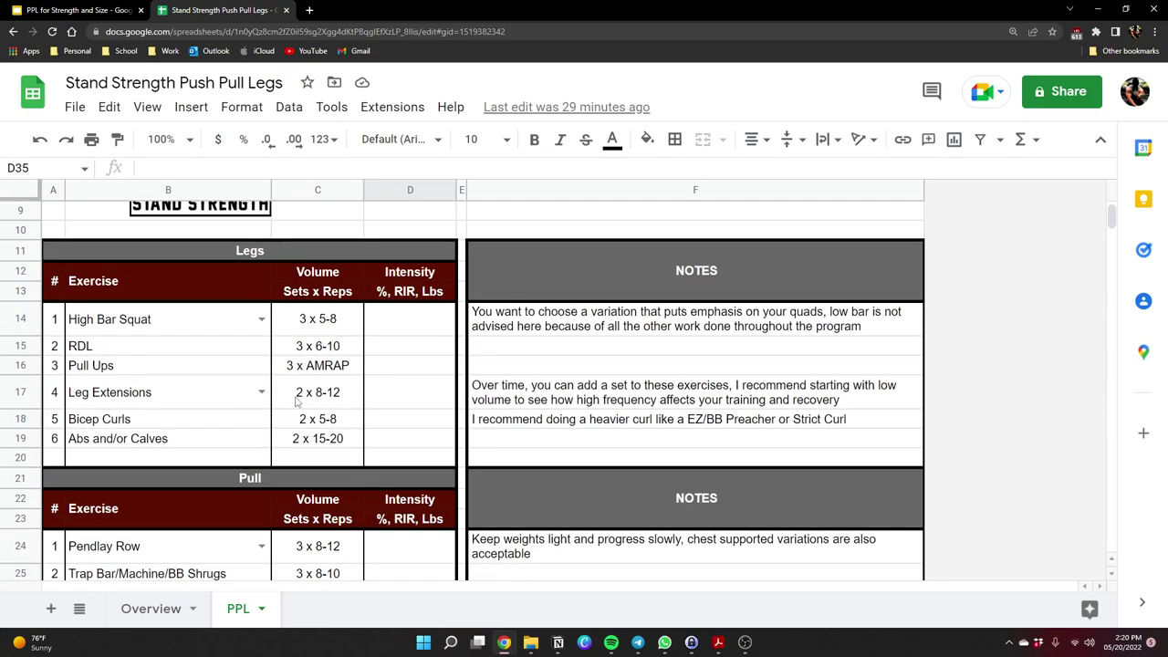
scroll(260, 418, "down", 3)
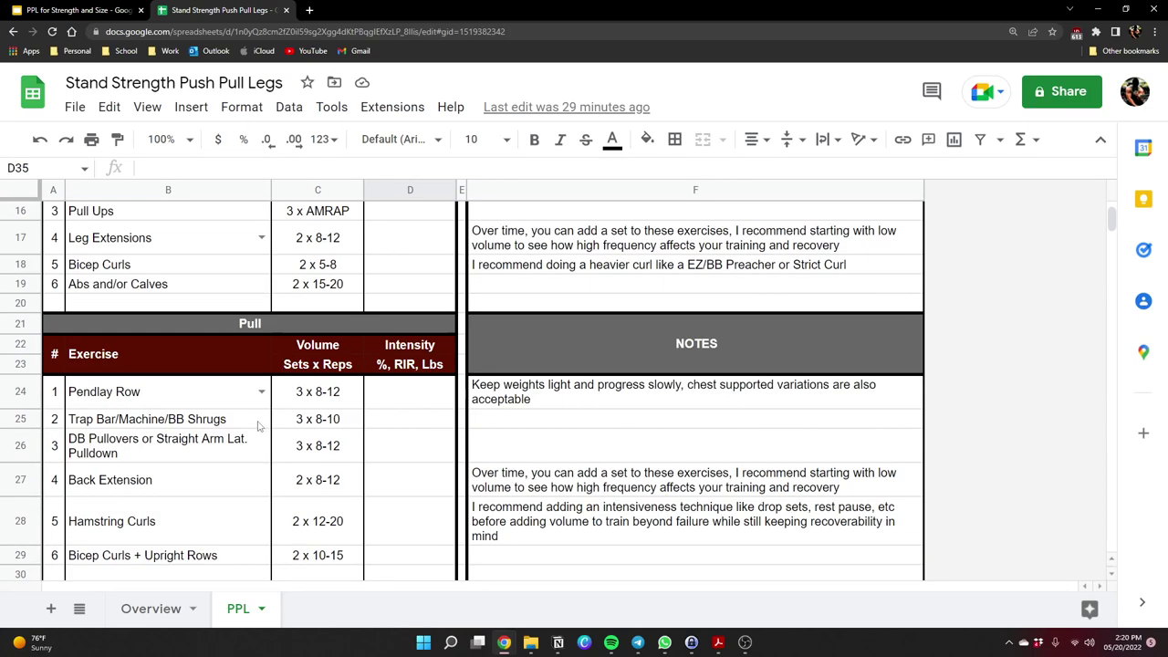
scroll(259, 424, "up", 3)
scroll(264, 496, "up", 3)
scroll(263, 495, "down", 4)
scroll(264, 496, "down", 10)
scroll(270, 482, "down", 2)
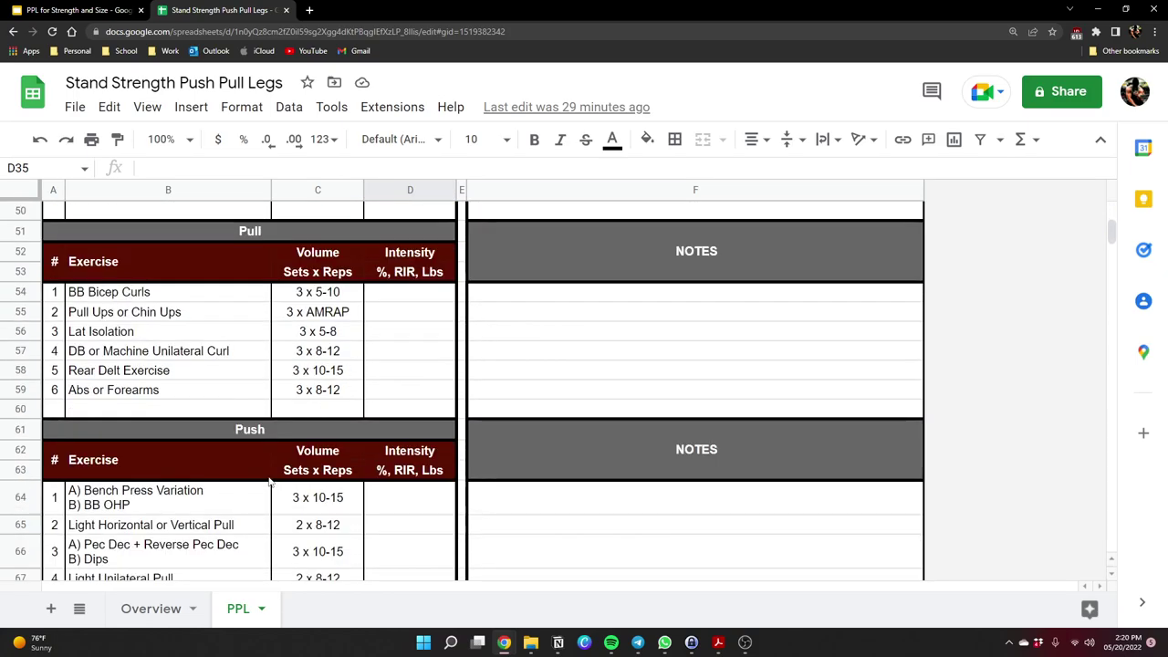
scroll(274, 474, "up", 6)
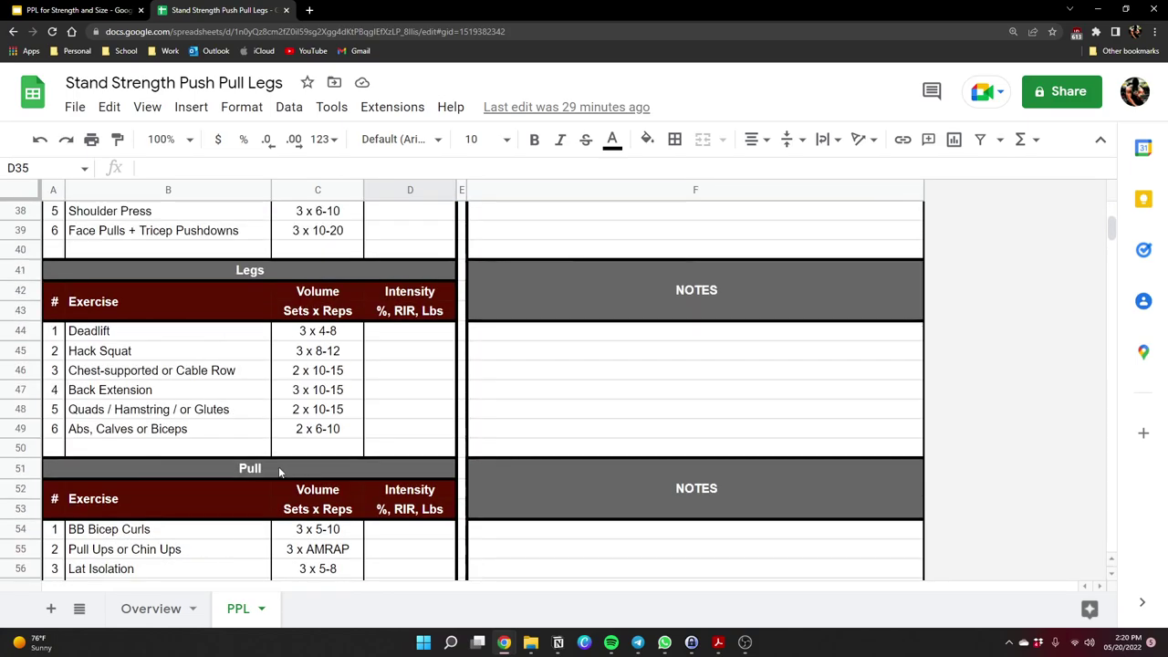
scroll(334, 478, "up", 3)
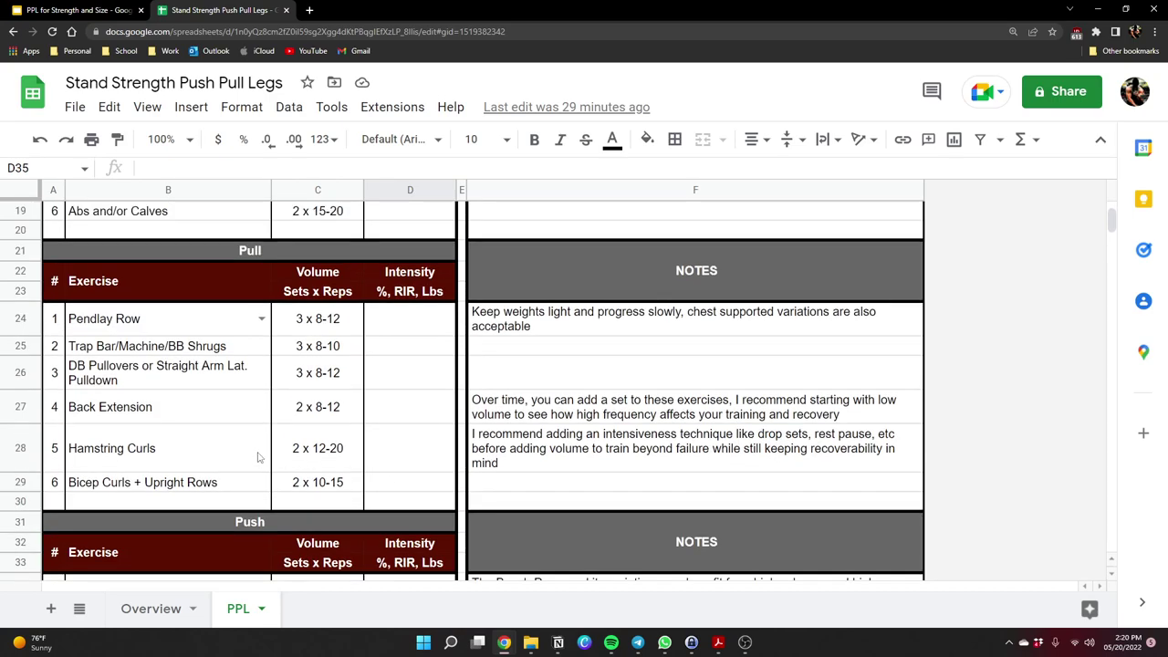
scroll(258, 457, "up", 3)
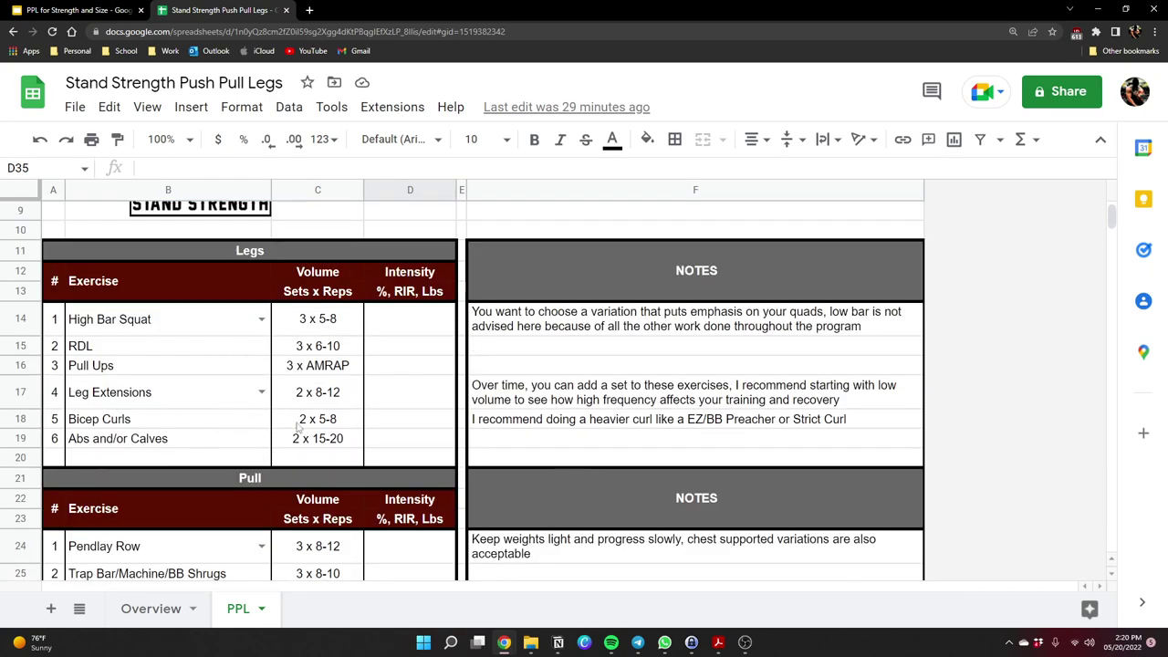
scroll(294, 361, "down", 5)
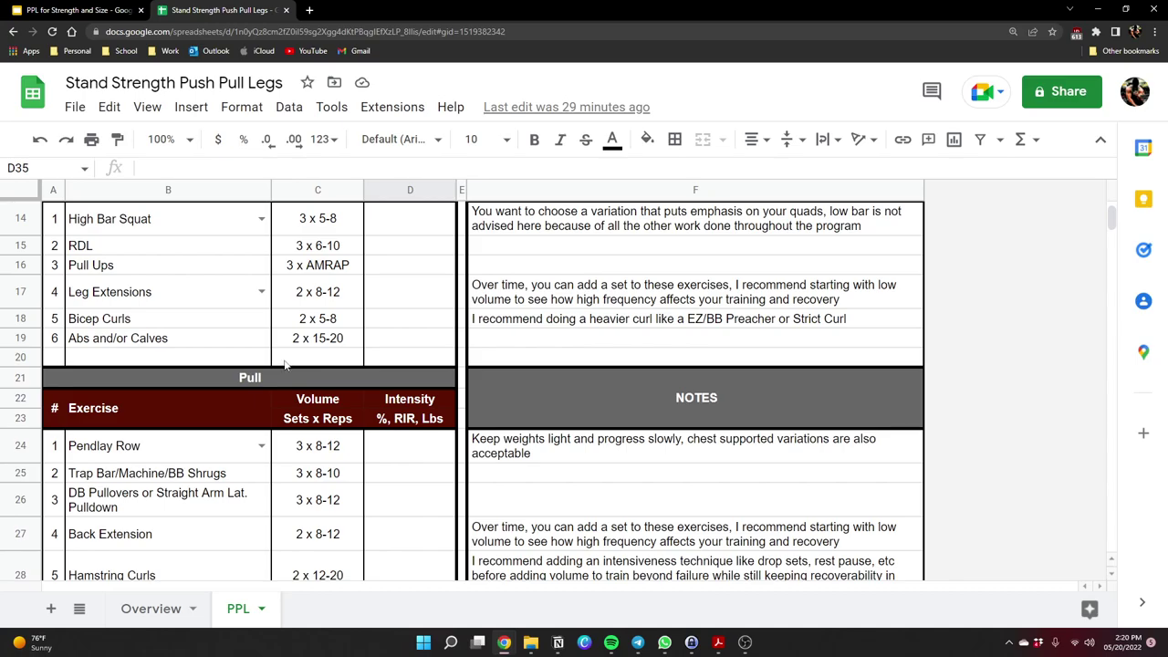
Compare the set and rep volumes of the first Legs, Pull and Push days.
scroll(285, 369, "down", 3)
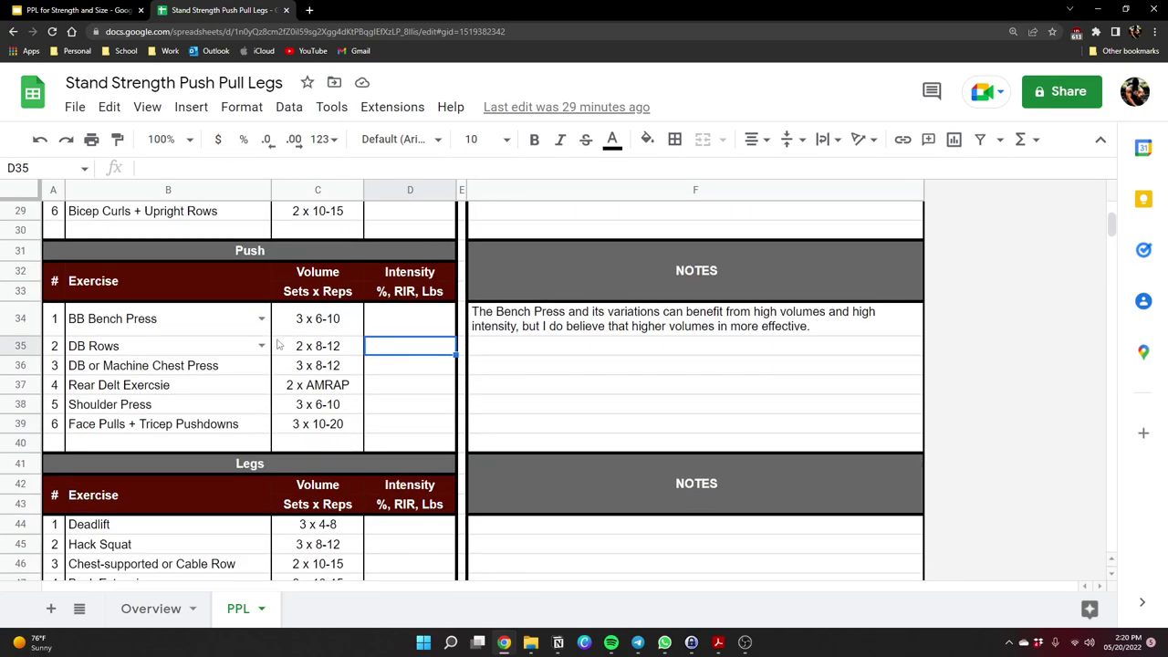
scroll(224, 398, "up", 3)
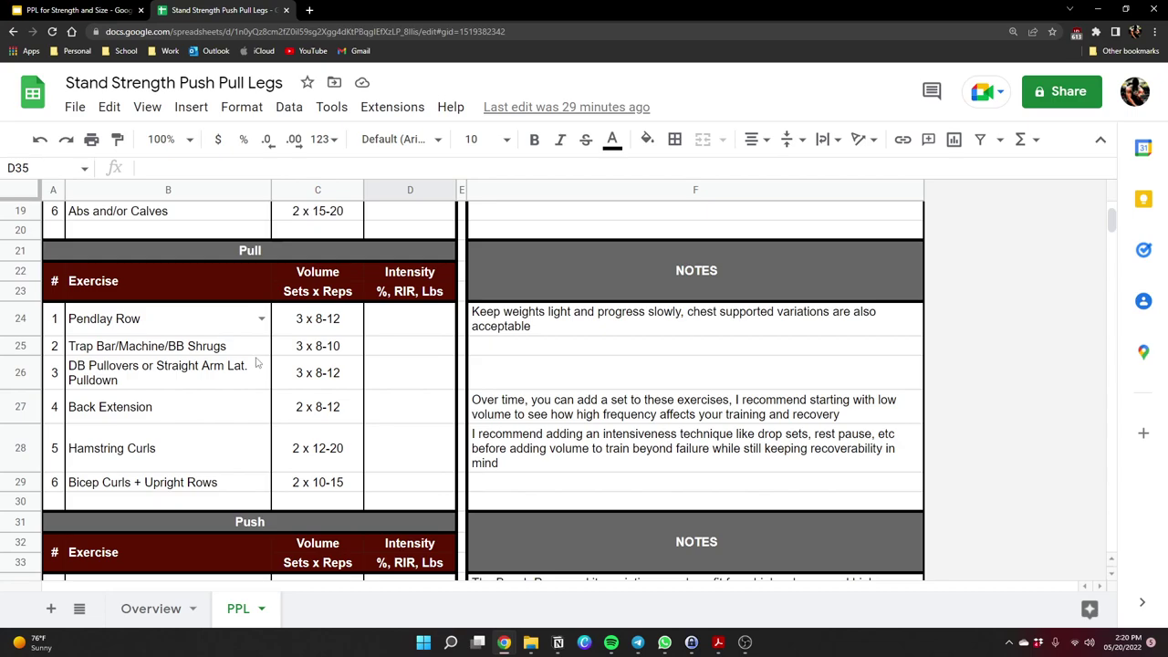
scroll(257, 364, "up", 3)
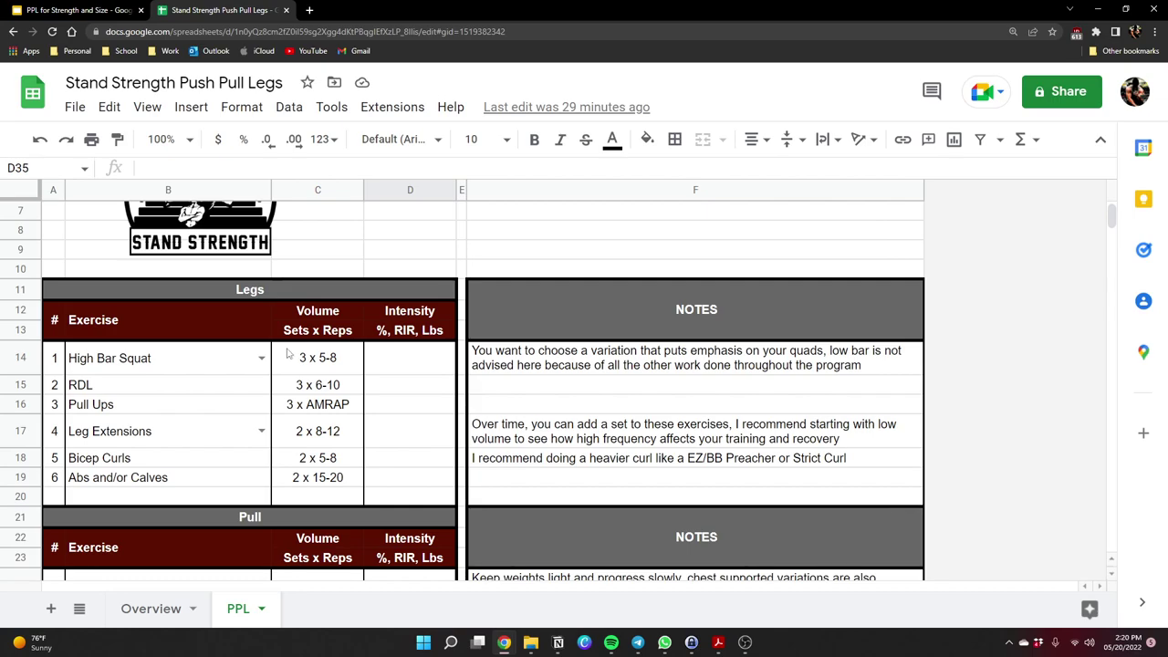
scroll(347, 410, "down", 4)
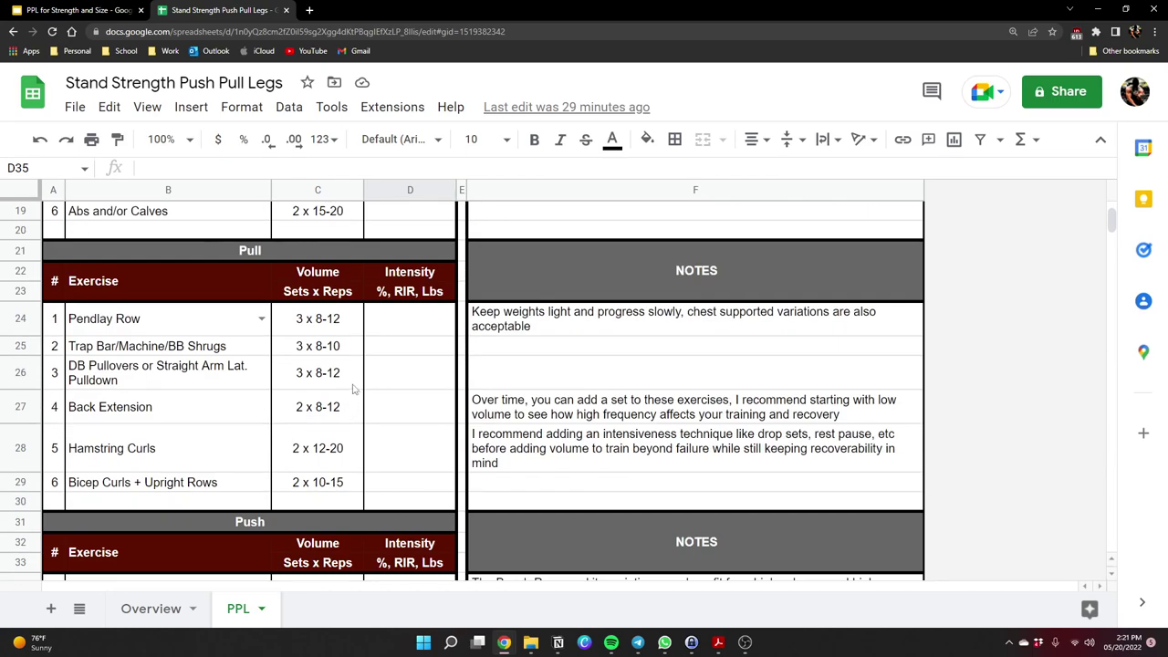
scroll(351, 387, "up", 3)
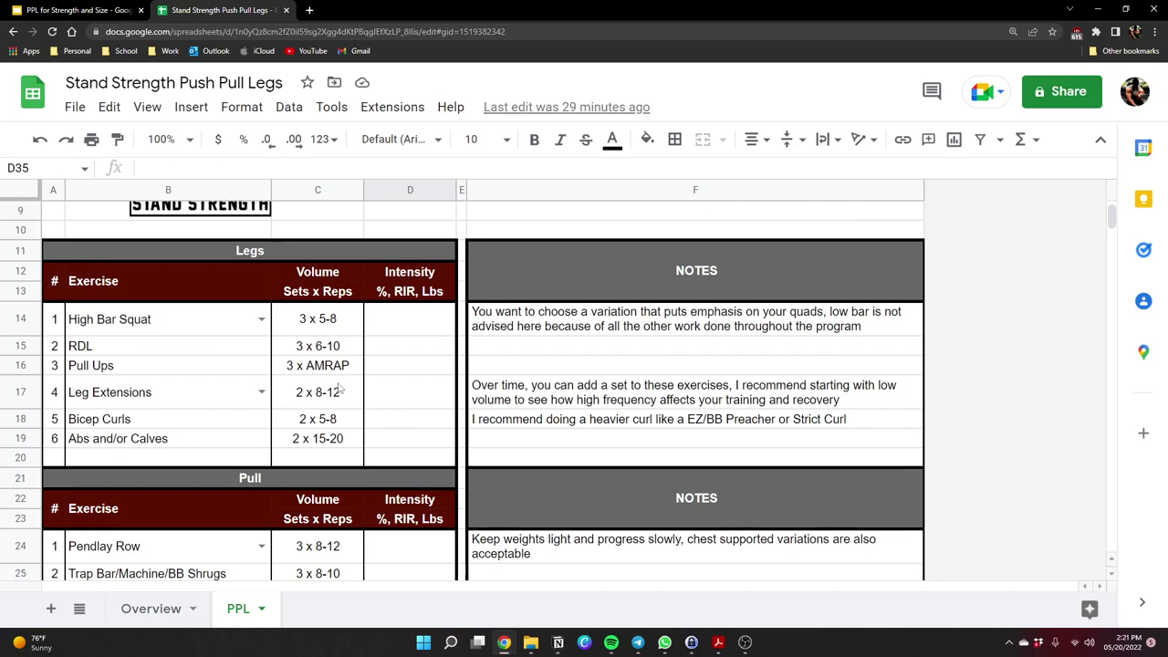
scroll(349, 393, "down", 5)
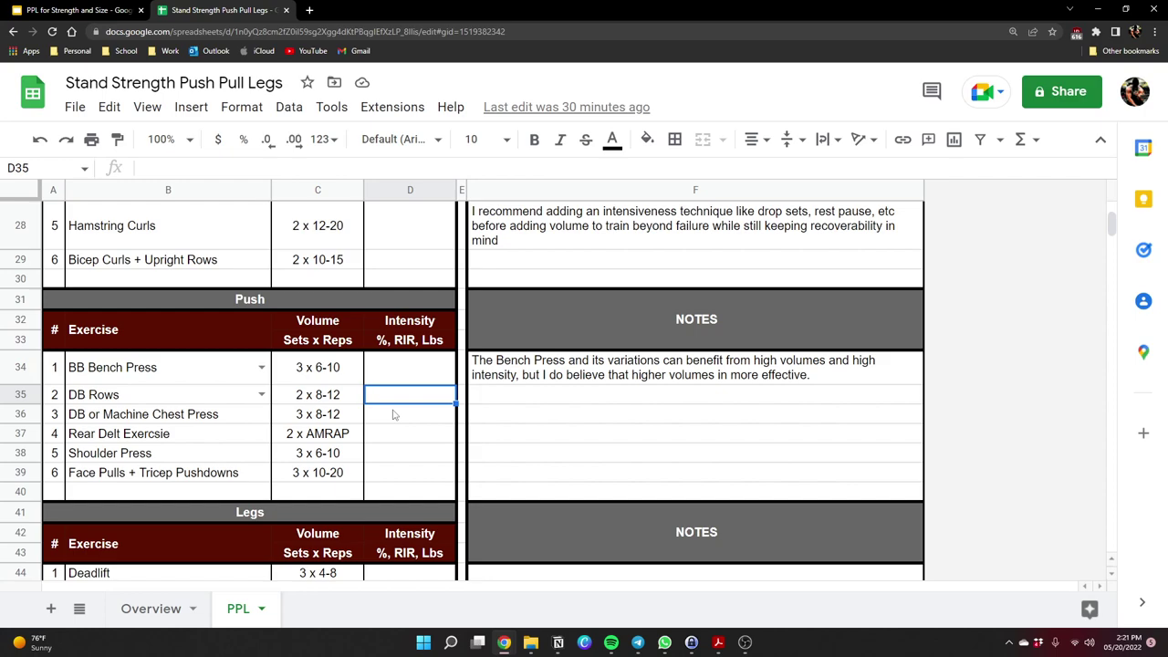
Change the first Push day's second exercise from DB Rows to Lat. Pulldown.
left_click(261, 394)
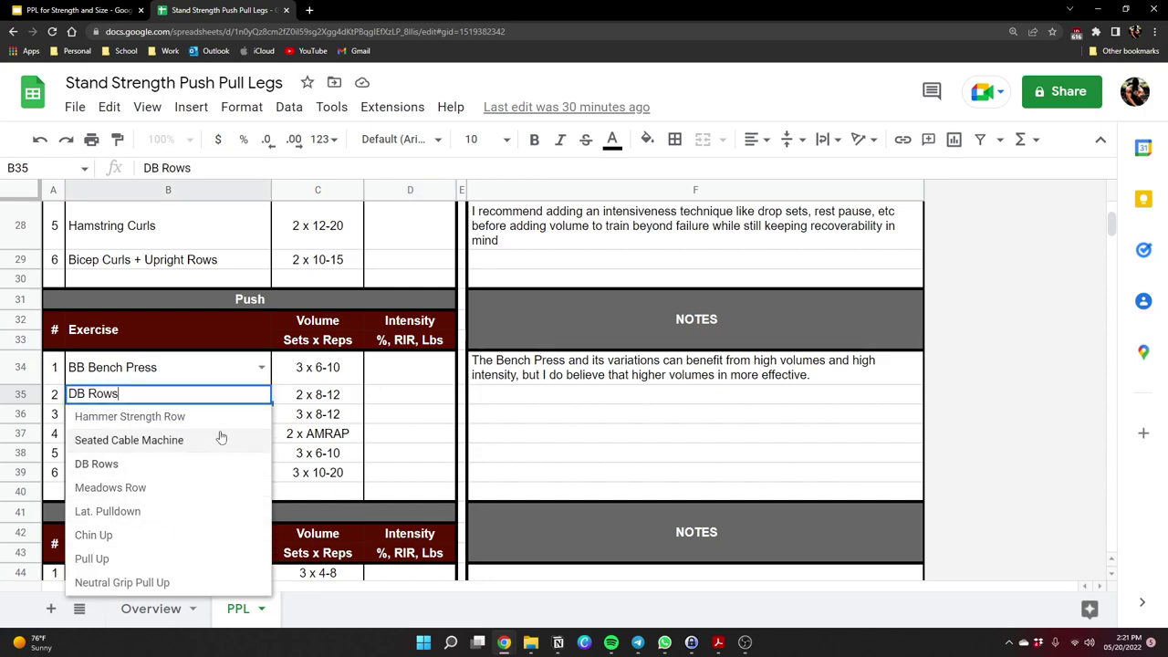
left_click(340, 418)
scroll(149, 429, "up", 5)
scroll(149, 429, "down", 1)
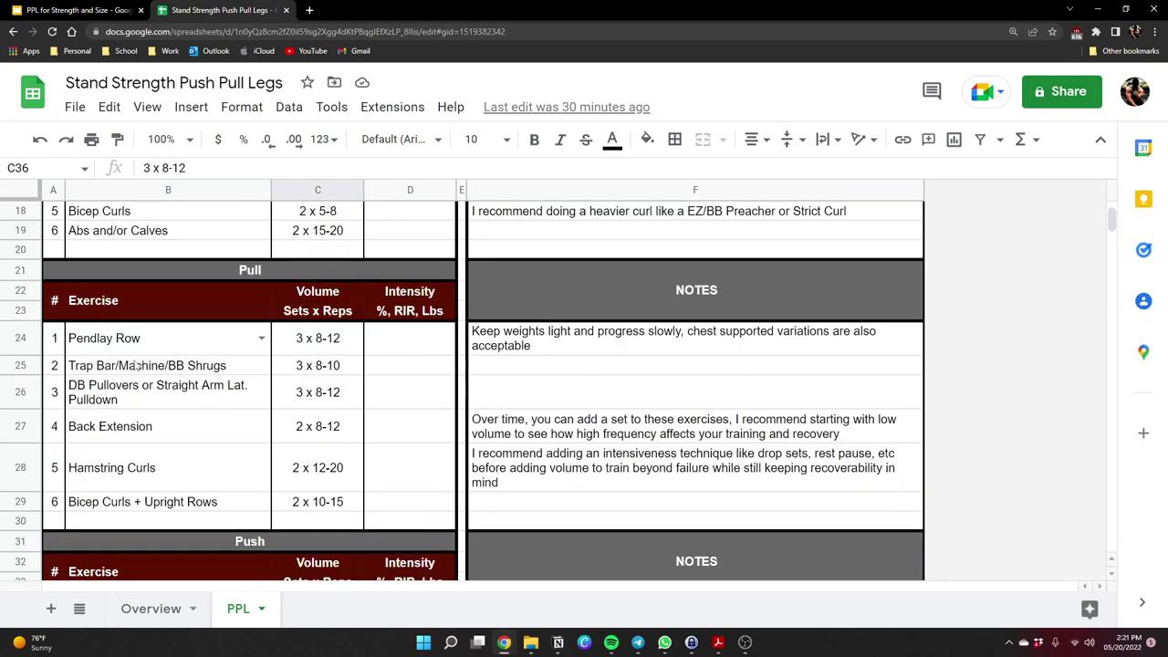
scroll(137, 402, "down", 3)
left_click(261, 394)
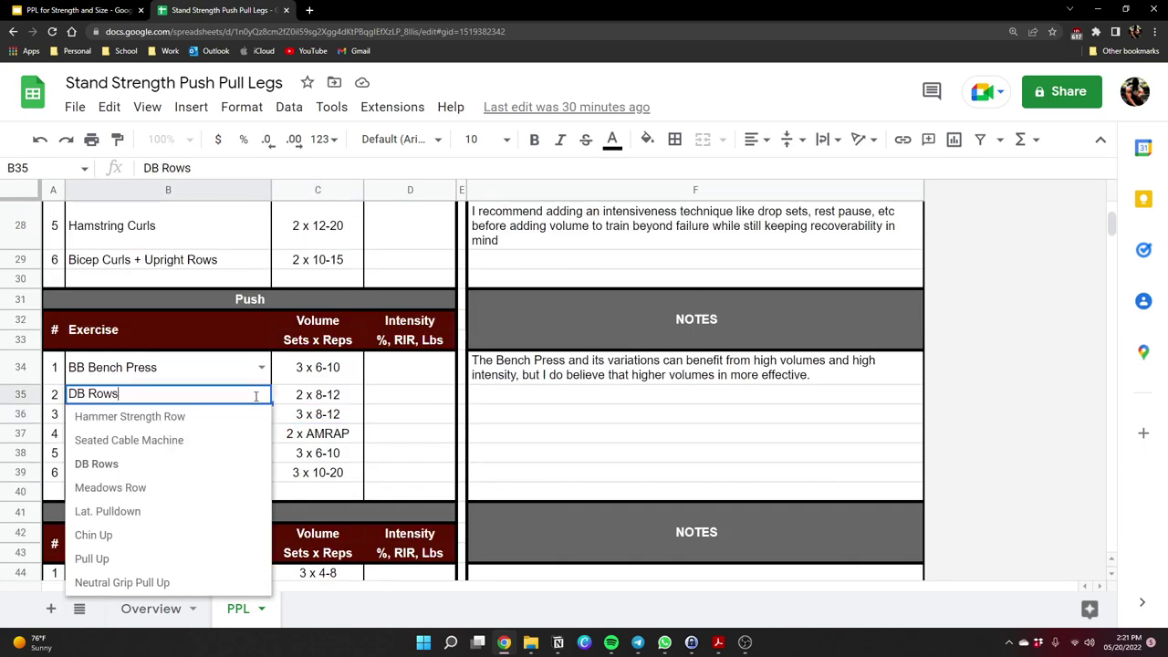
left_click(153, 513)
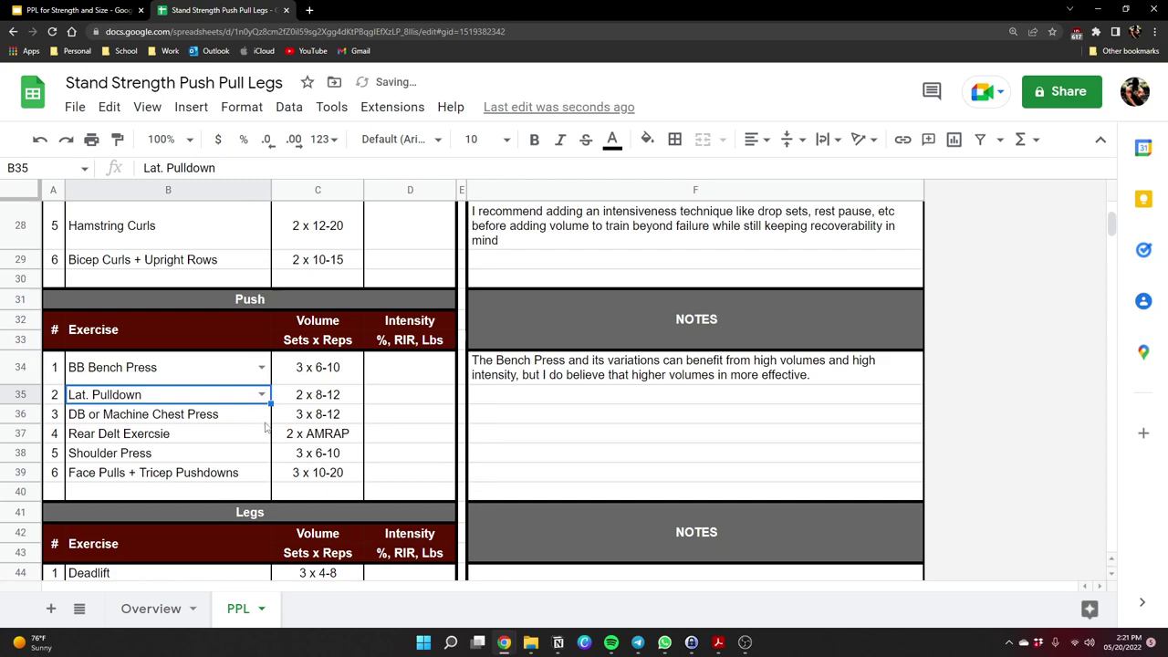
Review the first Push day's chest press entry and its remaining accessory exercises and volumes.
scroll(208, 496, "down", 1)
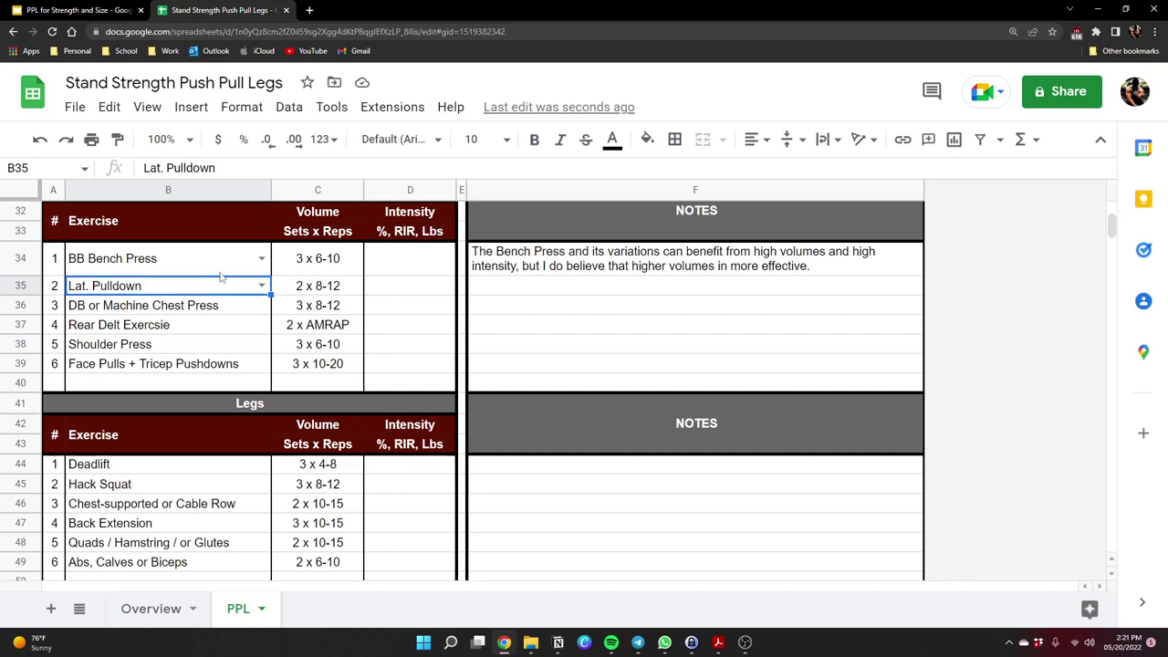
left_click(208, 309)
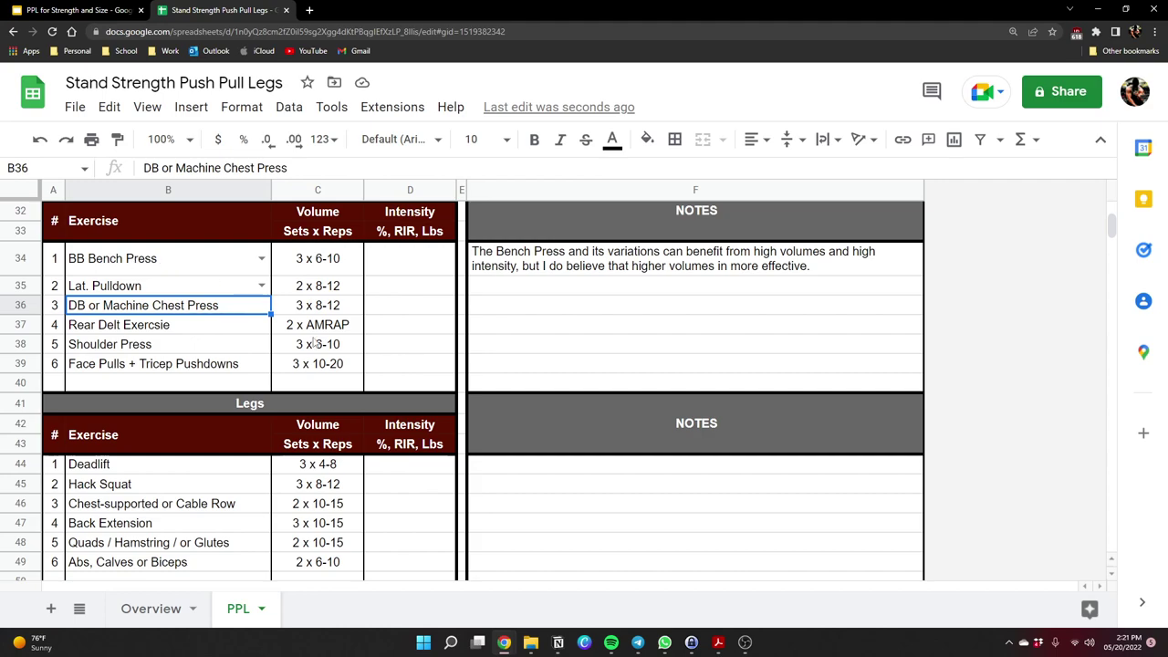
scroll(314, 343, "down", 3)
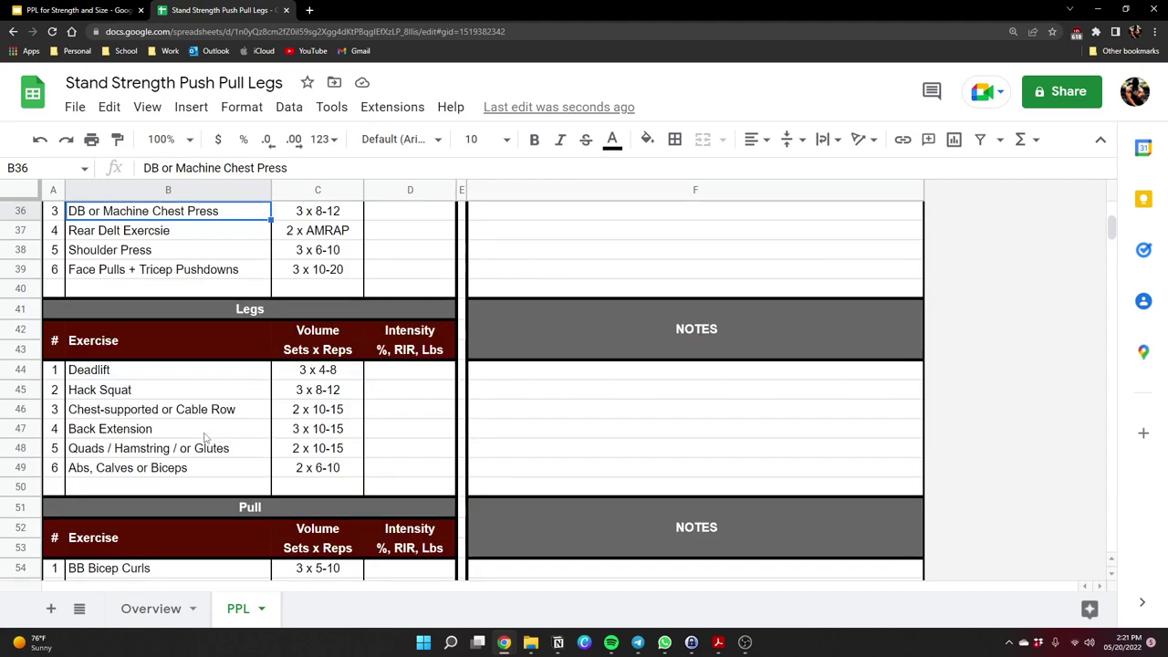
left_click(127, 395)
right_click(161, 401)
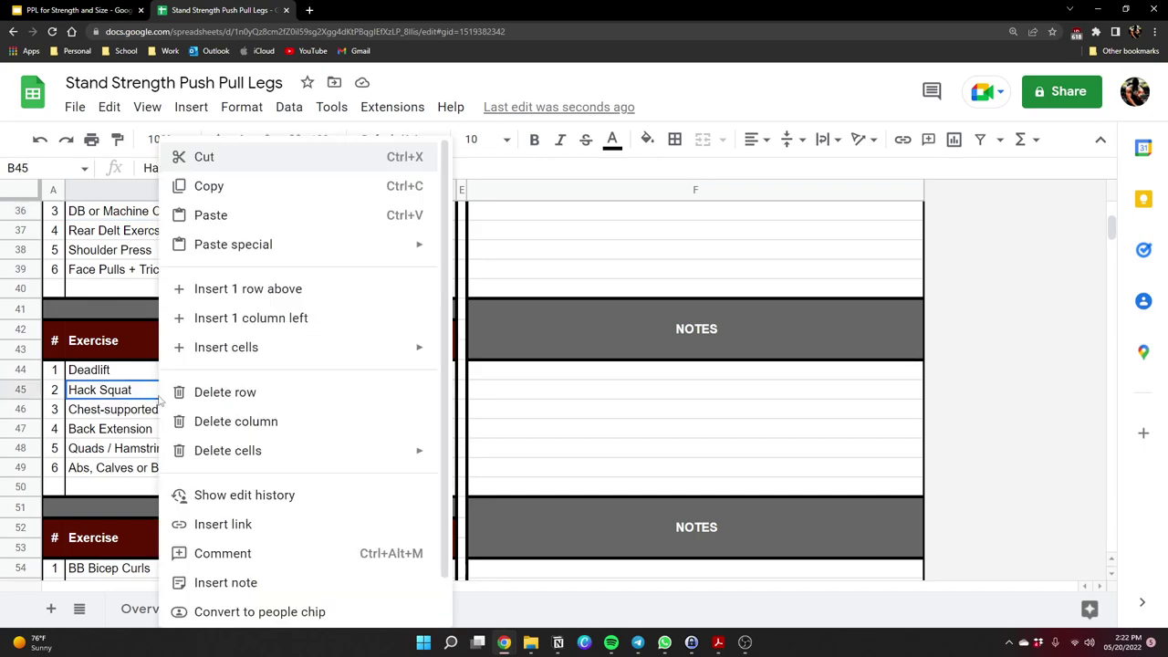
left_click(127, 391)
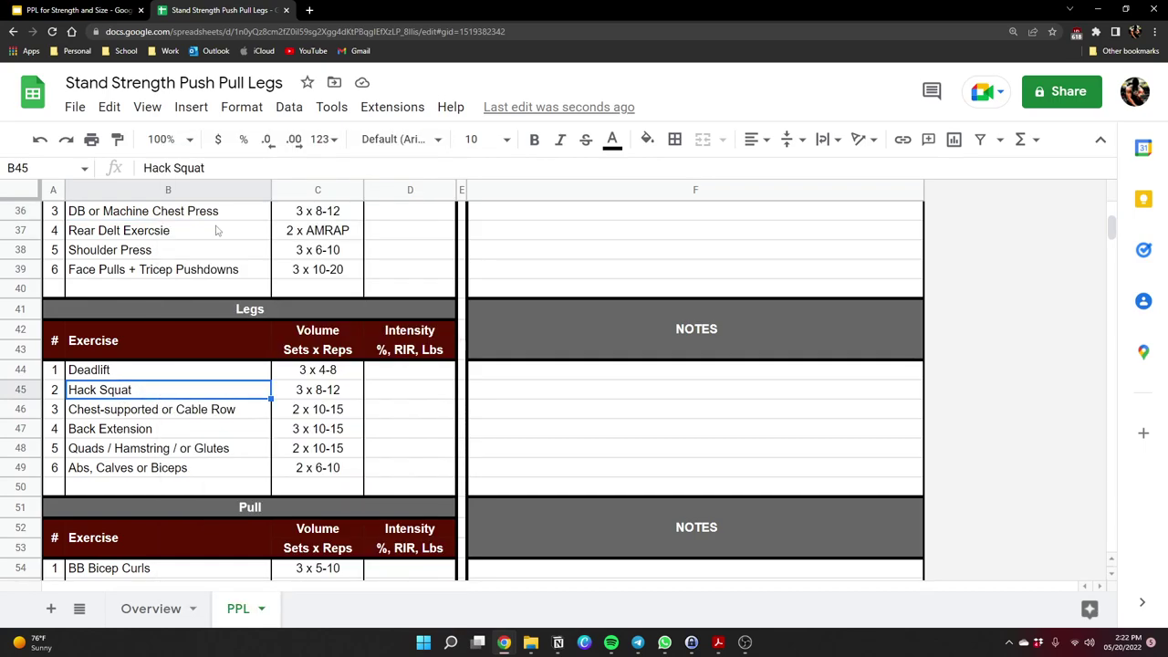
left_click(289, 107)
left_click(172, 391)
Examine the Hack Squat, Quads / Hamstring / or Glutes and Abs, Calves or Biceps entries of the second Legs day.
left_click(109, 444)
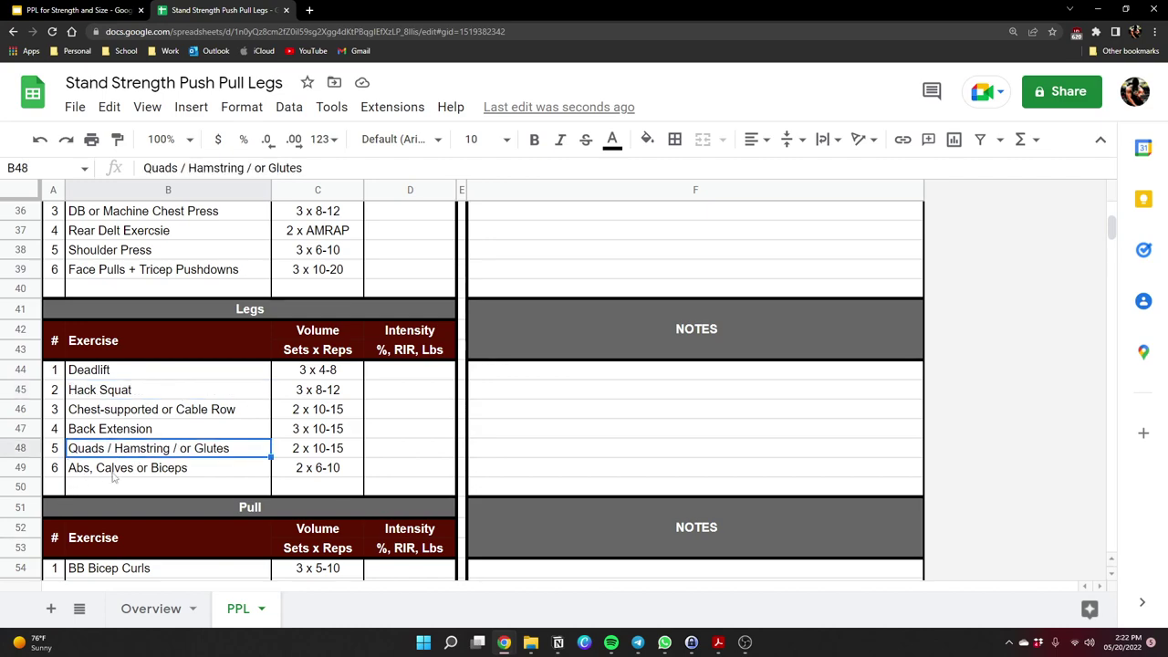
left_click(102, 392)
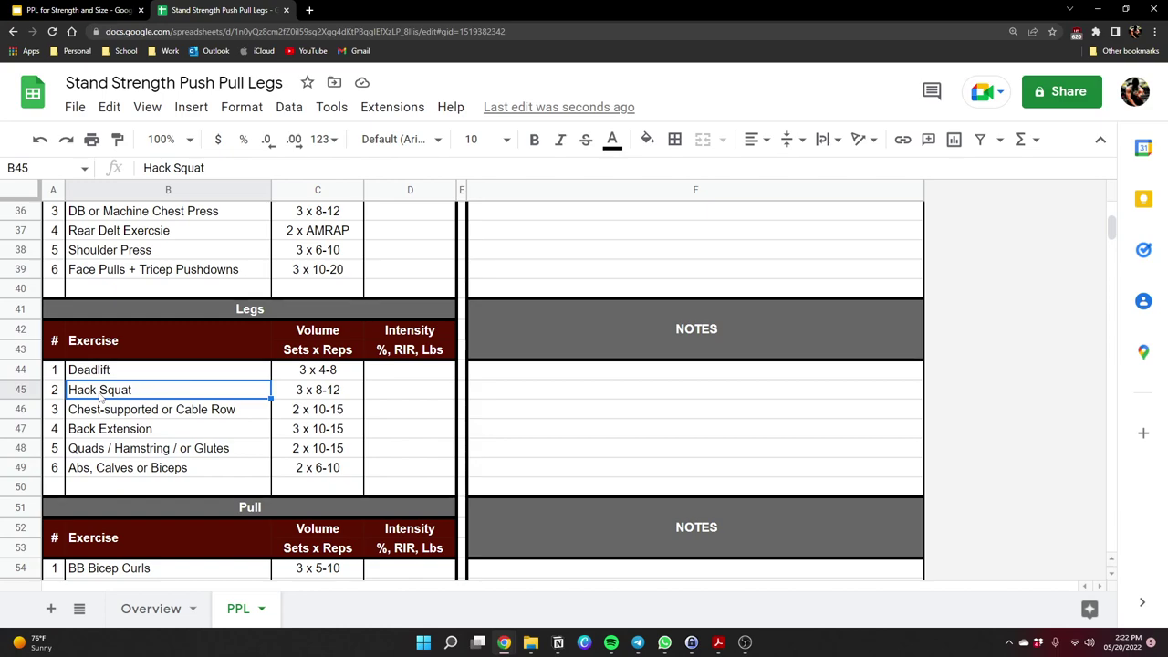
left_click(133, 448)
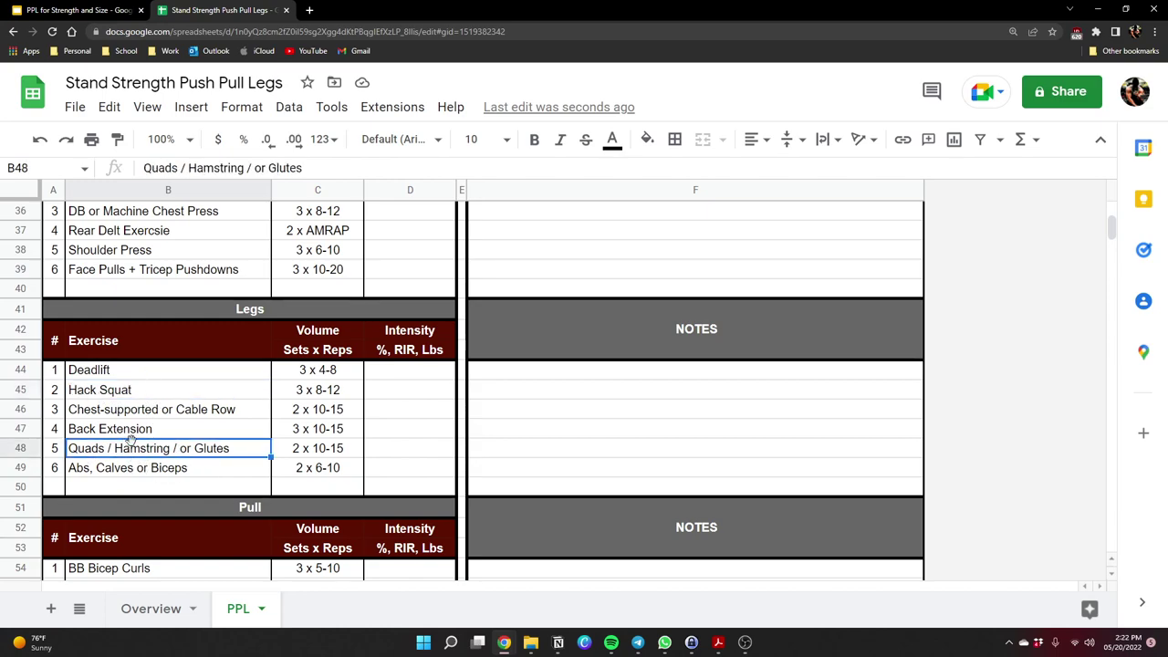
left_click(151, 474)
left_click(155, 451)
Review the second Pull day's exercises and volumes, starting from BB Bicep Curls, against the earlier days.
scroll(202, 377, "down", 2)
scroll(203, 377, "down", 3)
left_click(115, 330)
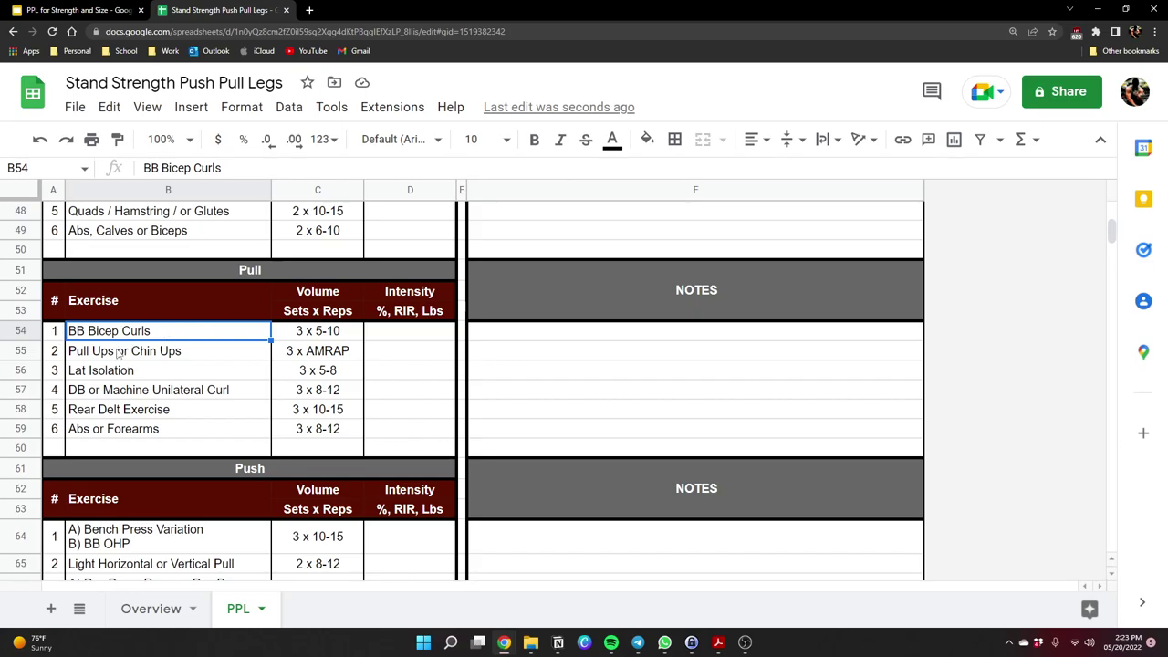
scroll(157, 445, "up", 10)
scroll(155, 447, "down", 6)
scroll(151, 449, "down", 3)
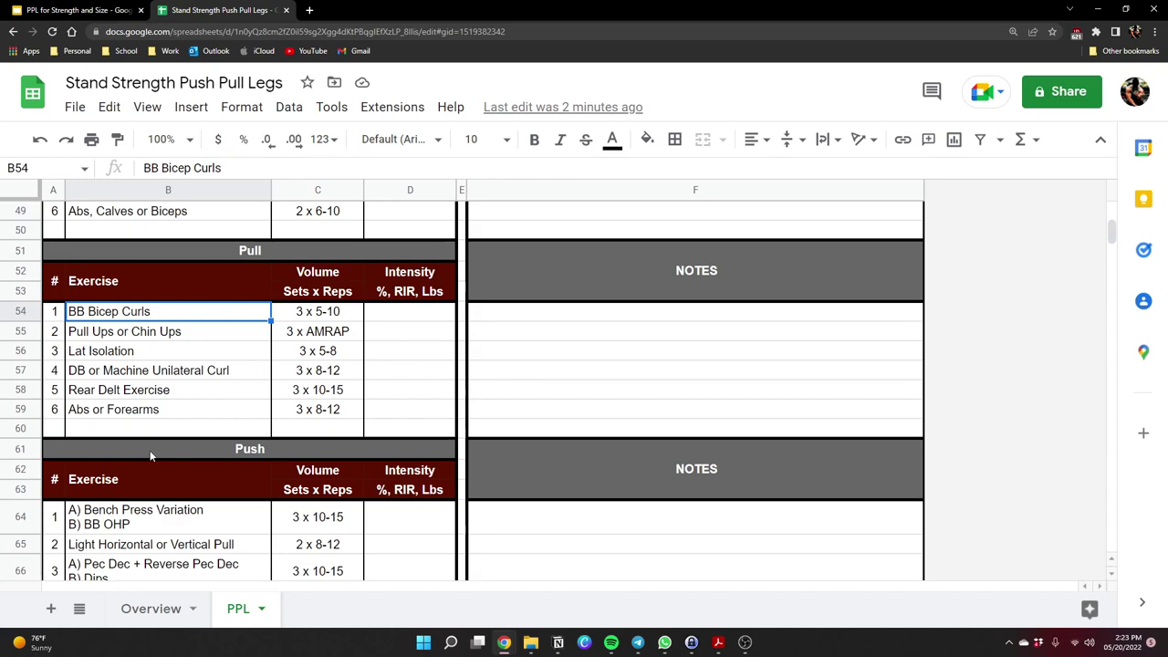
Examine the second Push day's A/B exercise options and volumes in relation to the rest of the program.
scroll(150, 450, "down", 3)
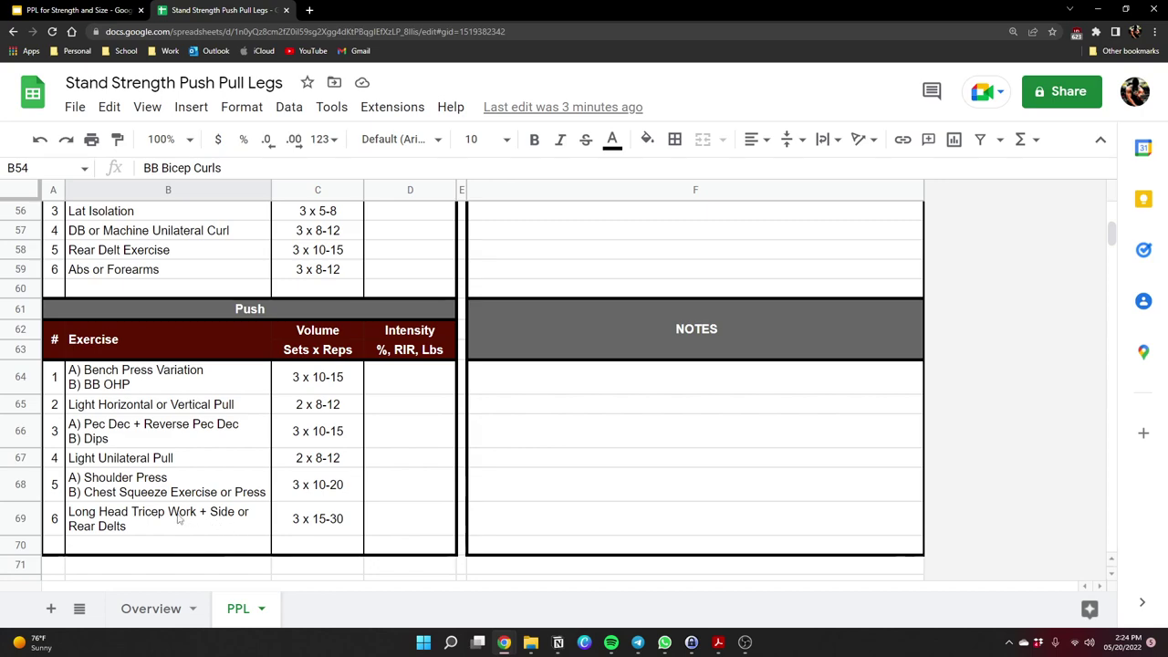
scroll(164, 493, "up", 5)
scroll(165, 493, "up", 5)
scroll(158, 495, "down", 7)
scroll(158, 495, "down", 7)
scroll(154, 493, "up", 12)
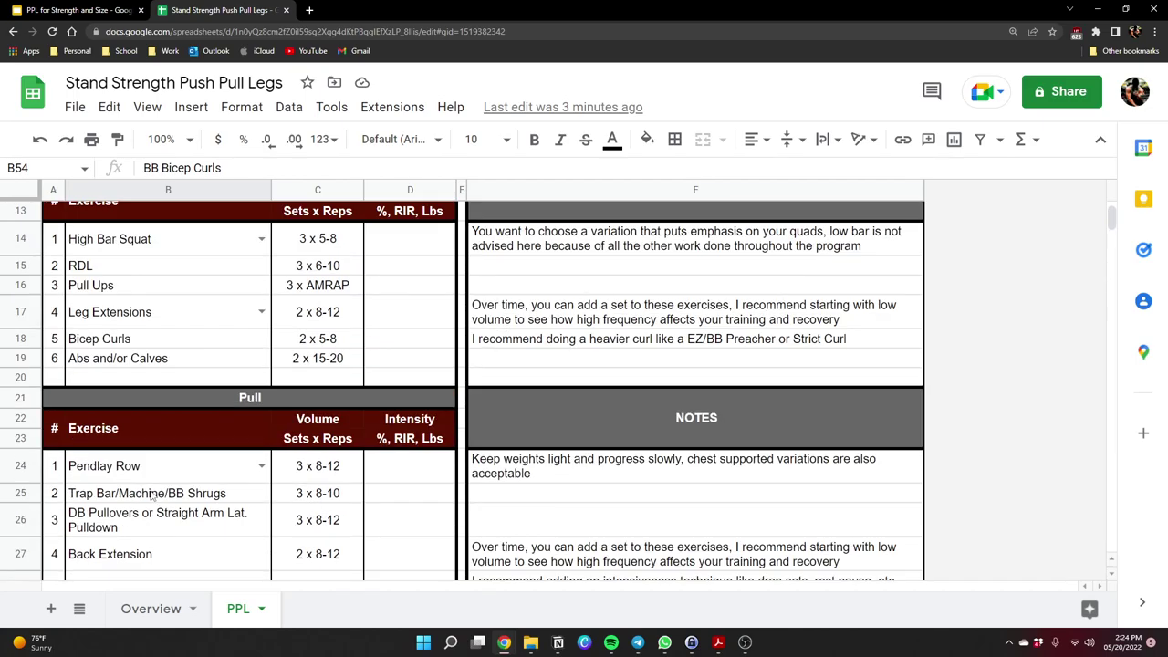
scroll(153, 492, "up", 3)
scroll(151, 488, "down", 15)
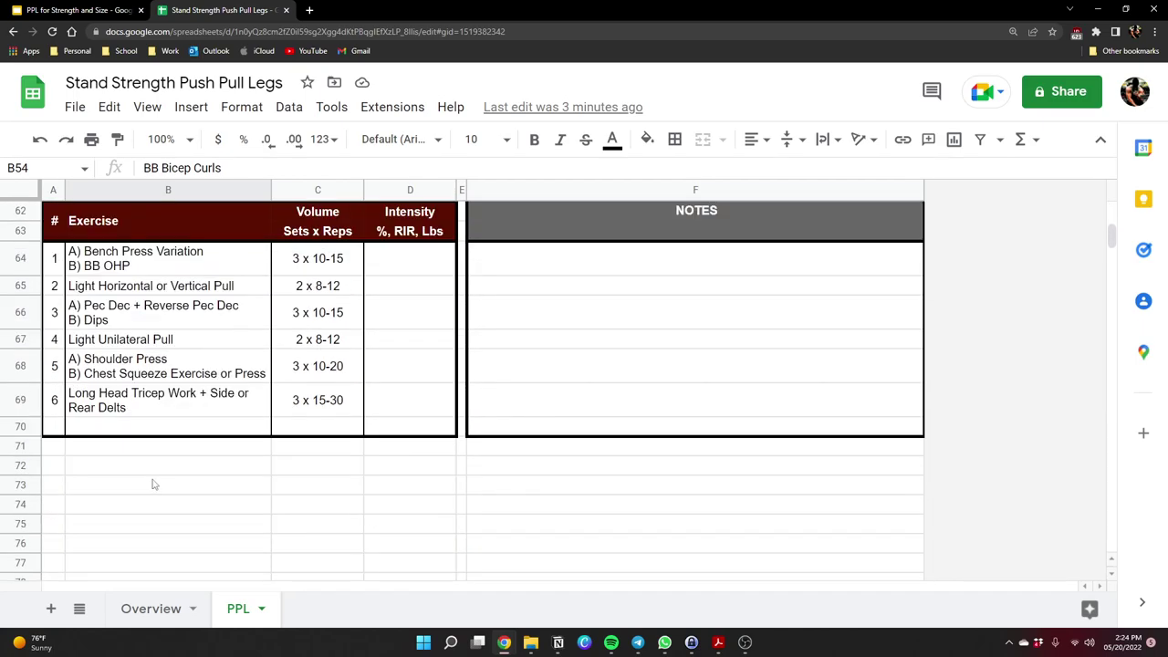
scroll(154, 486, "up", 15)
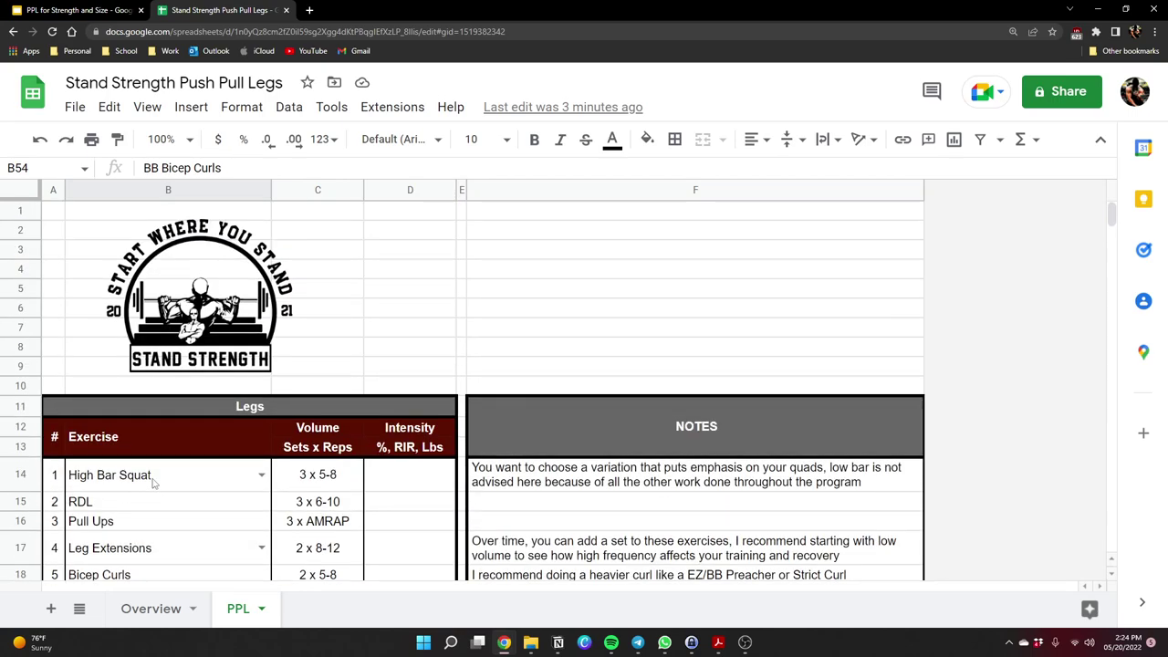
Look over the whole PPL sheet to compare how exercises are distributed across both Legs, Pull and Push rotations.
scroll(153, 485, "down", 1)
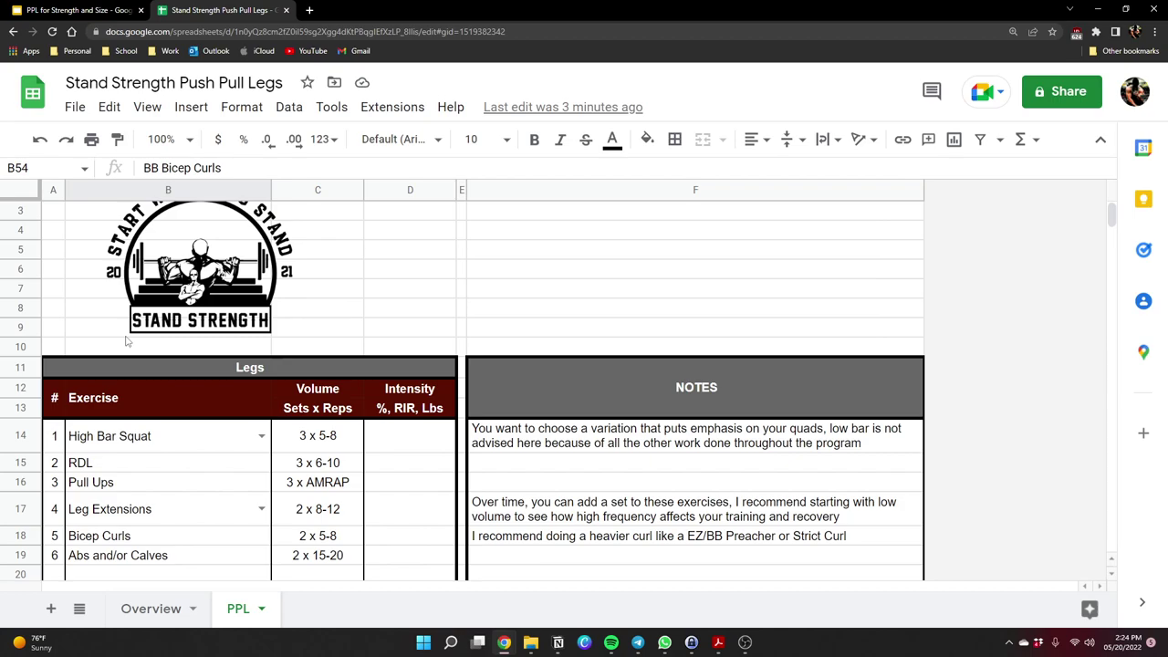
scroll(162, 413, "down", 10)
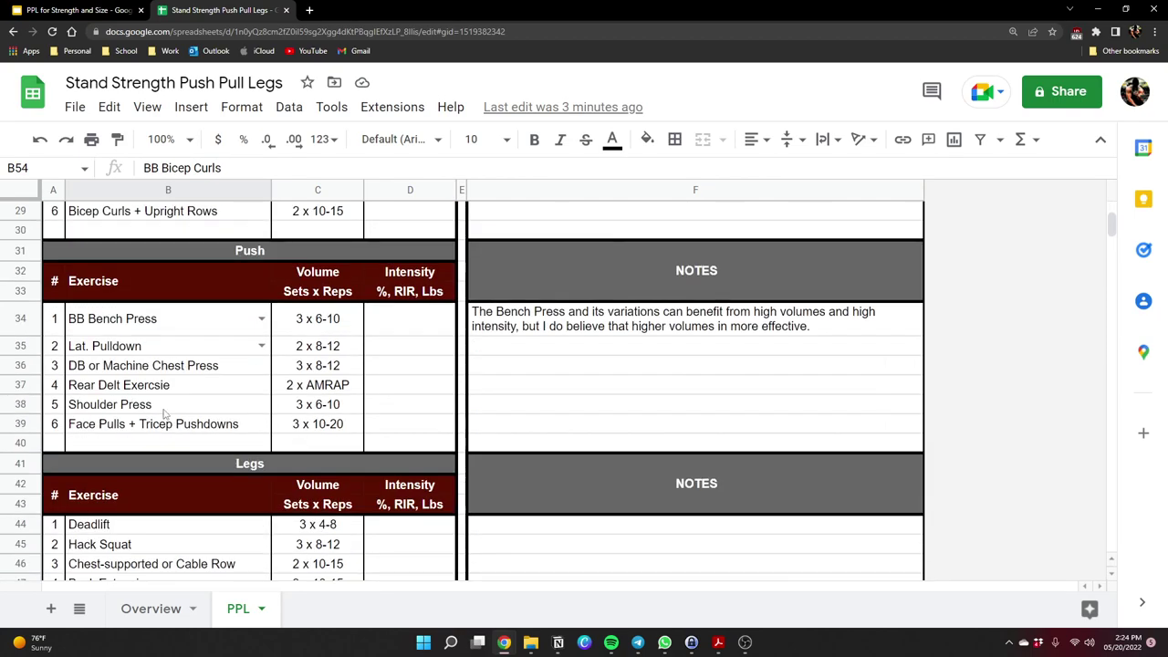
scroll(164, 413, "down", 7)
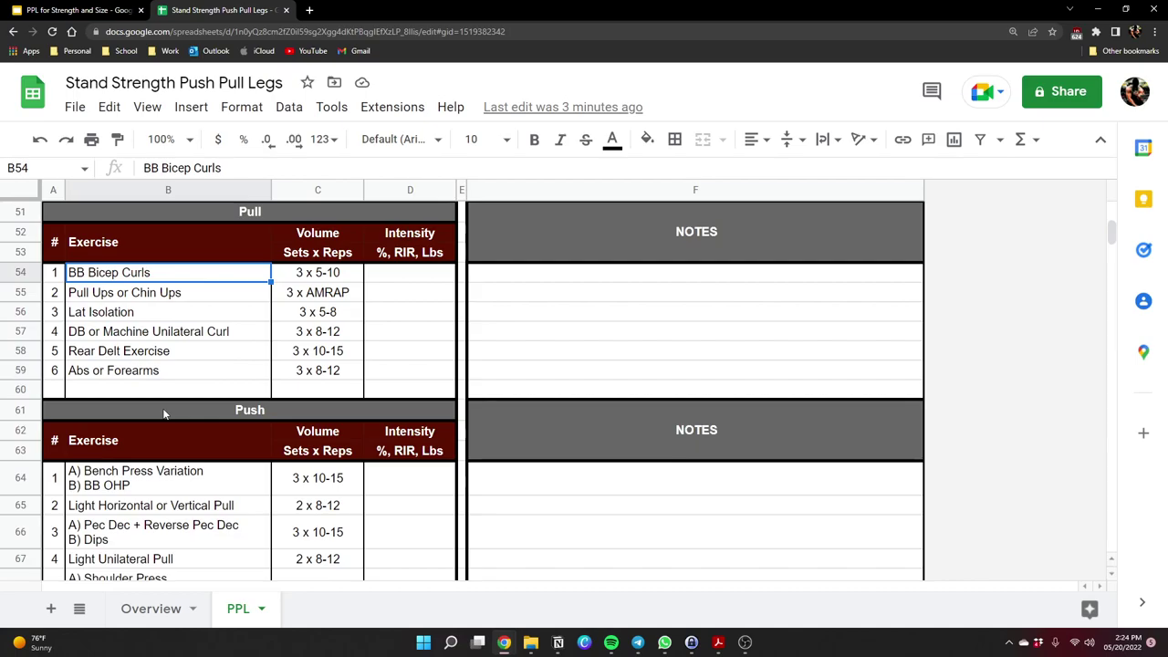
scroll(162, 413, "up", 7)
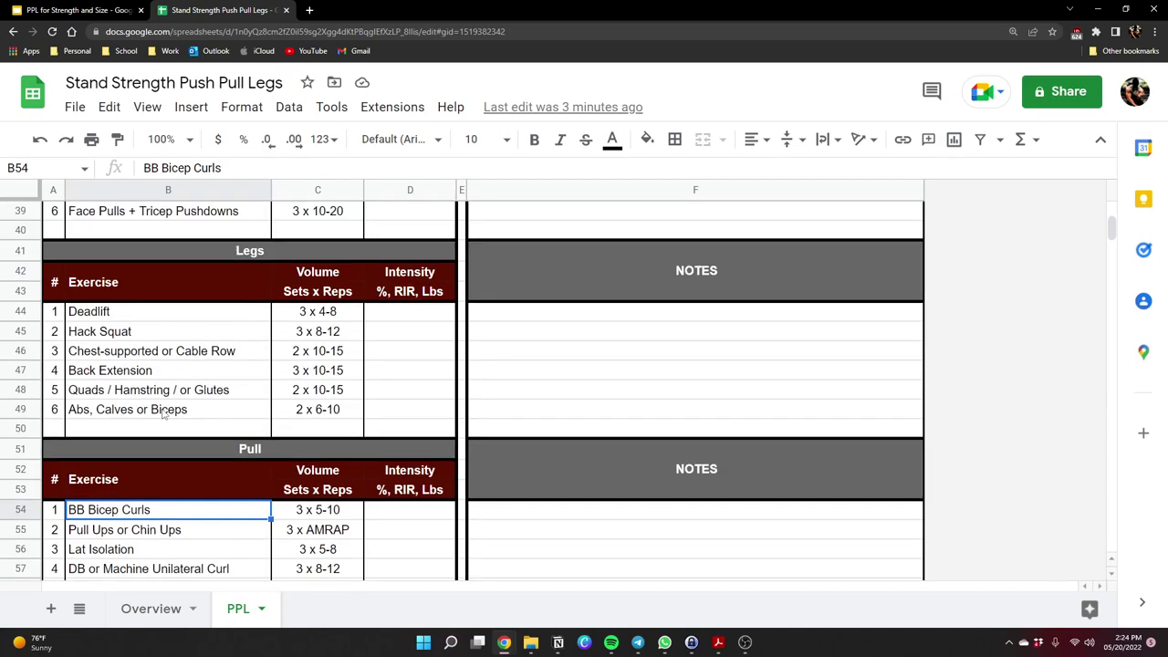
scroll(162, 413, "down", 7)
scroll(162, 412, "up", 10)
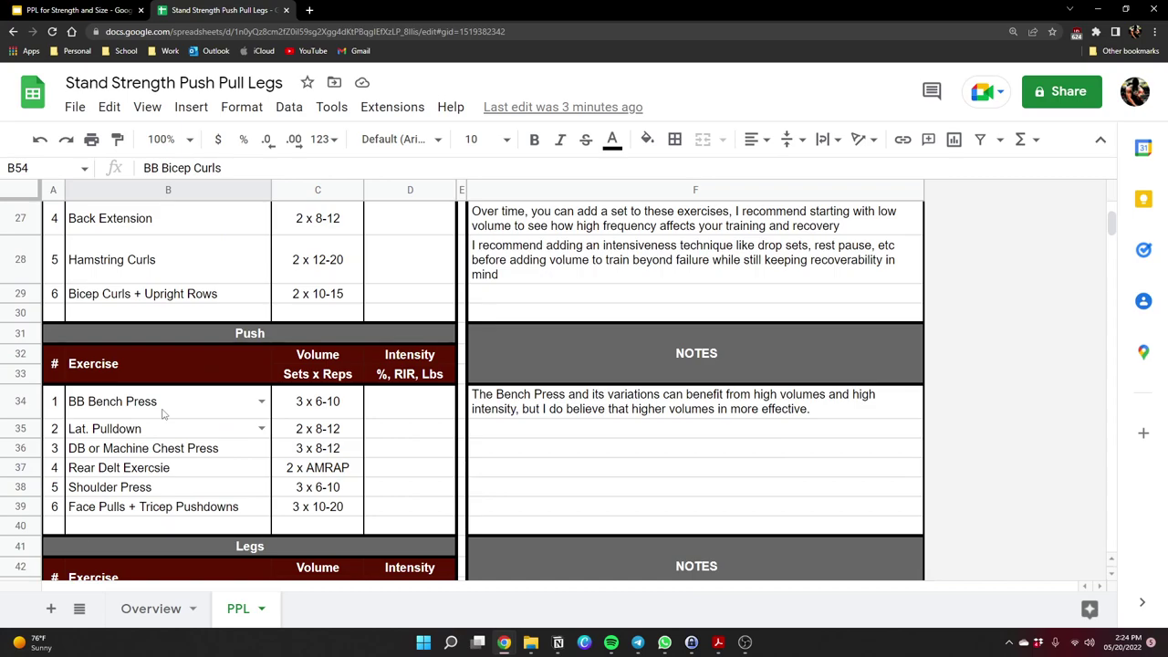
scroll(163, 412, "up", 8)
scroll(161, 408, "down", 9)
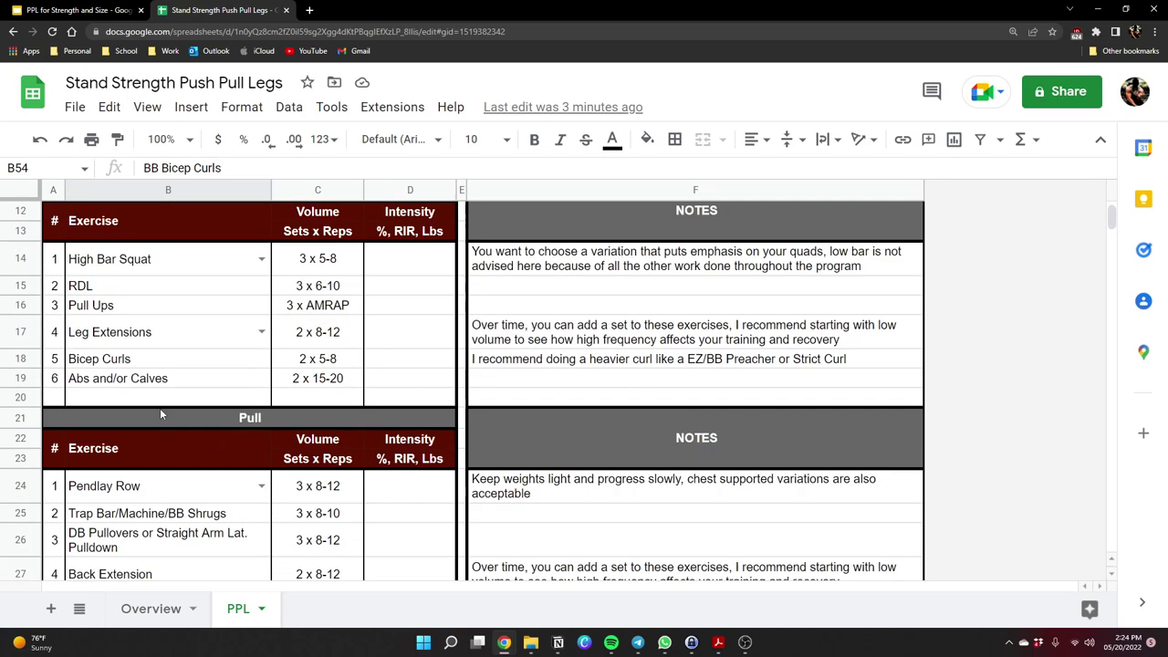
scroll(153, 413, "down", 5)
scroll(173, 419, "up", 6)
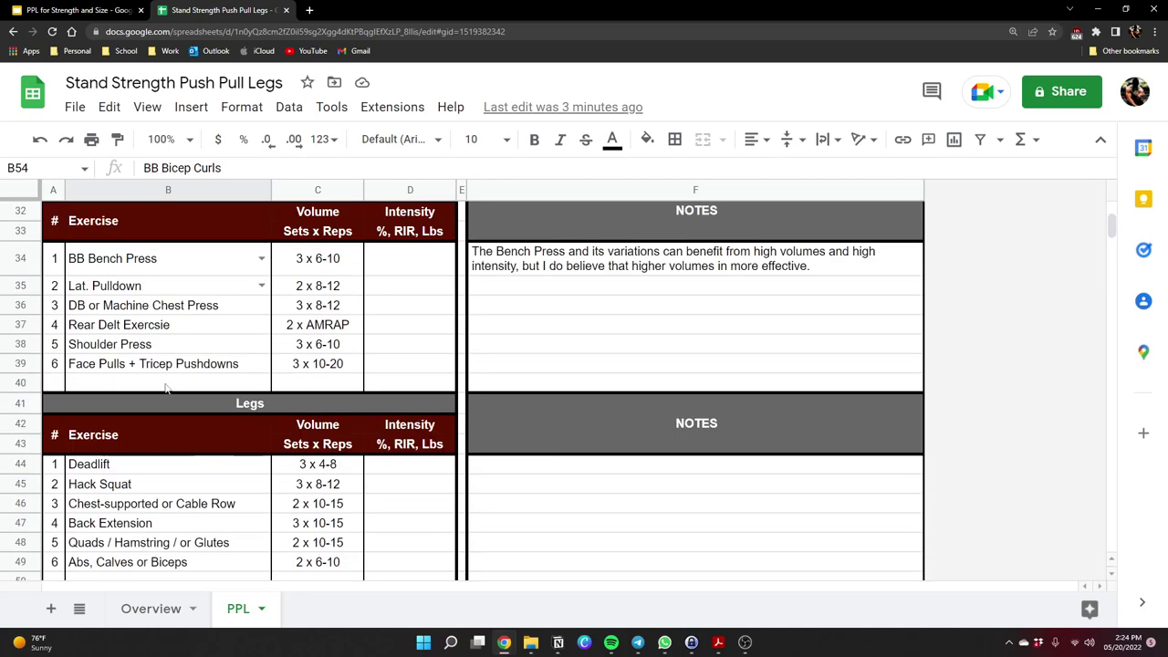
scroll(187, 427, "up", 3)
scroll(187, 428, "down", 4)
scroll(381, 420, "up", 5)
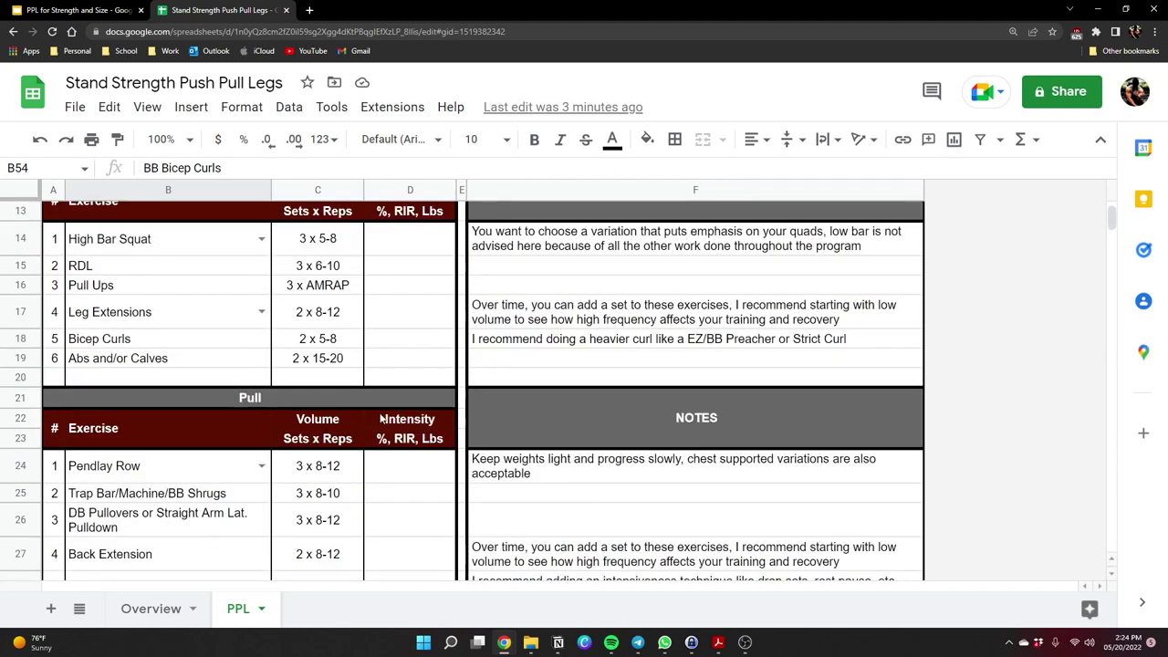
Read the Pendlay Row note on the first Pull day, plus the following Push and Legs day volumes.
scroll(381, 418, "down", 1)
left_click(541, 391)
left_click(542, 407)
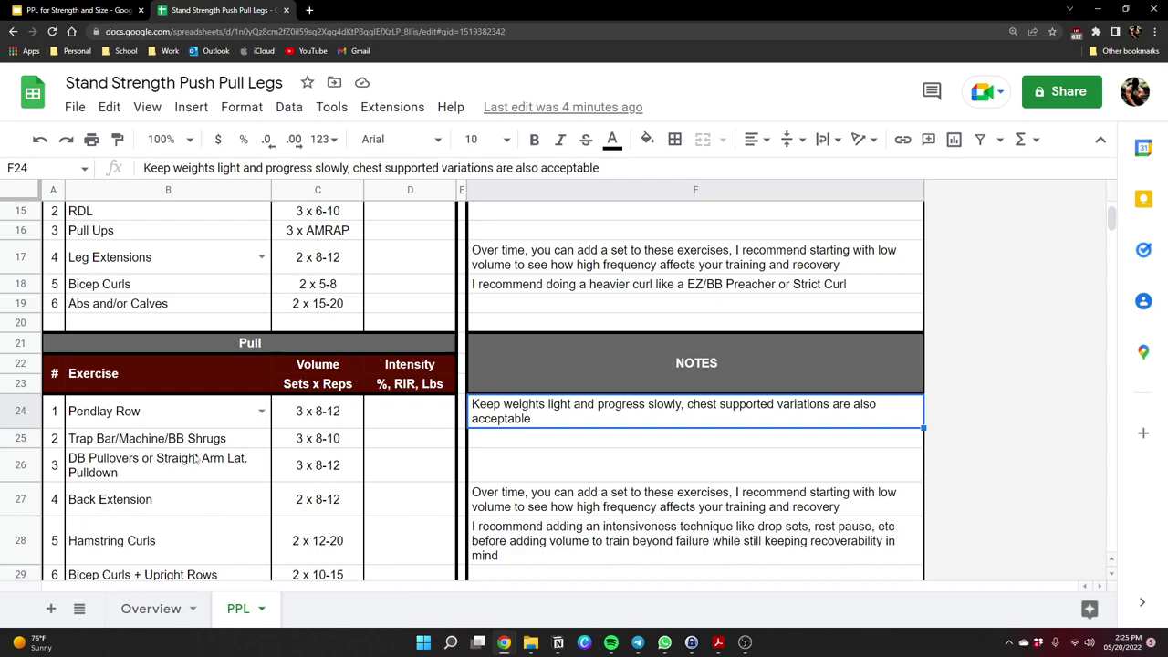
scroll(425, 503, "down", 3)
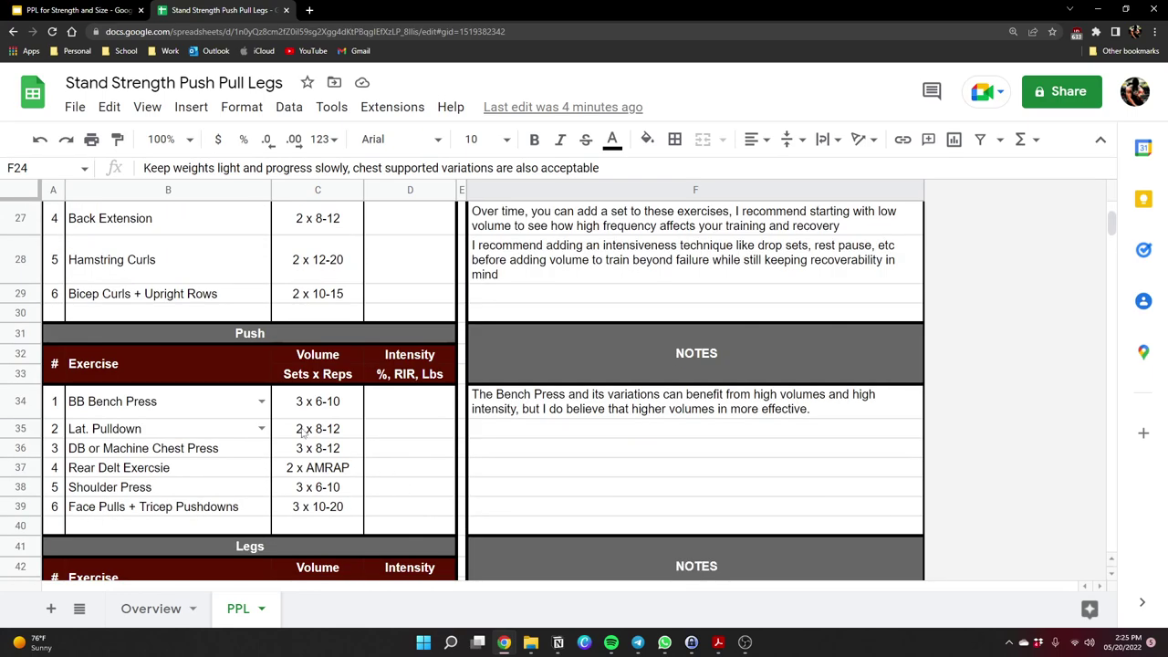
scroll(303, 435, "down", 2)
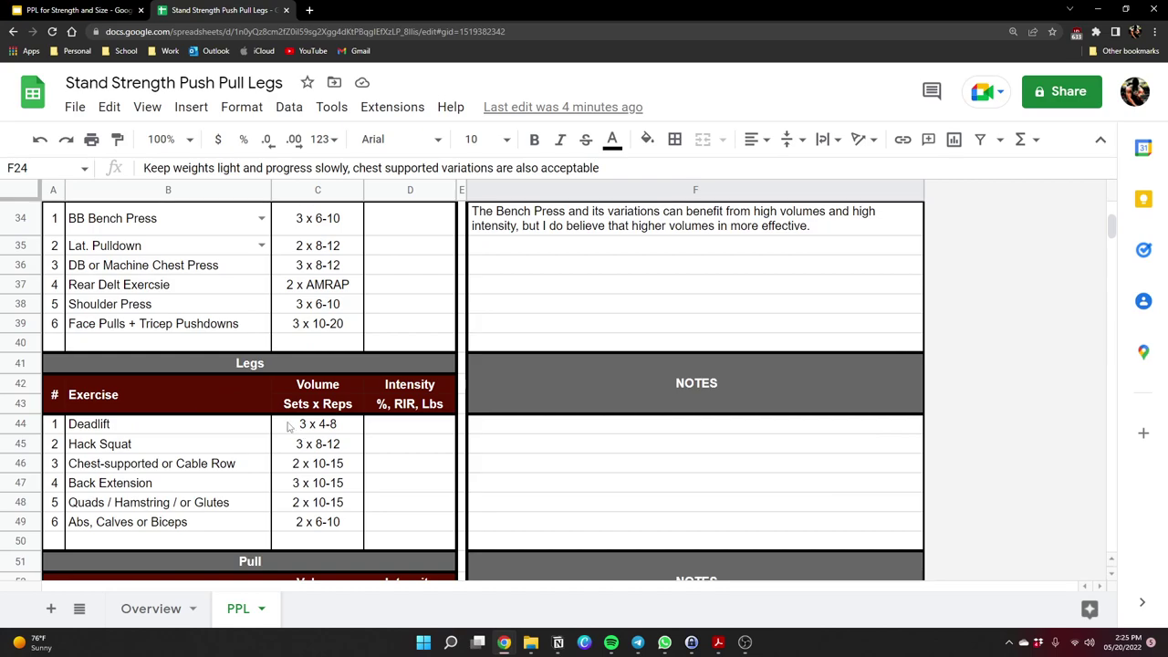
Review the second rotation's Legs, Pull and Push exercises and set-rep volumes against the first rotation's days on the PPL sheet.
scroll(211, 426, "down", 2)
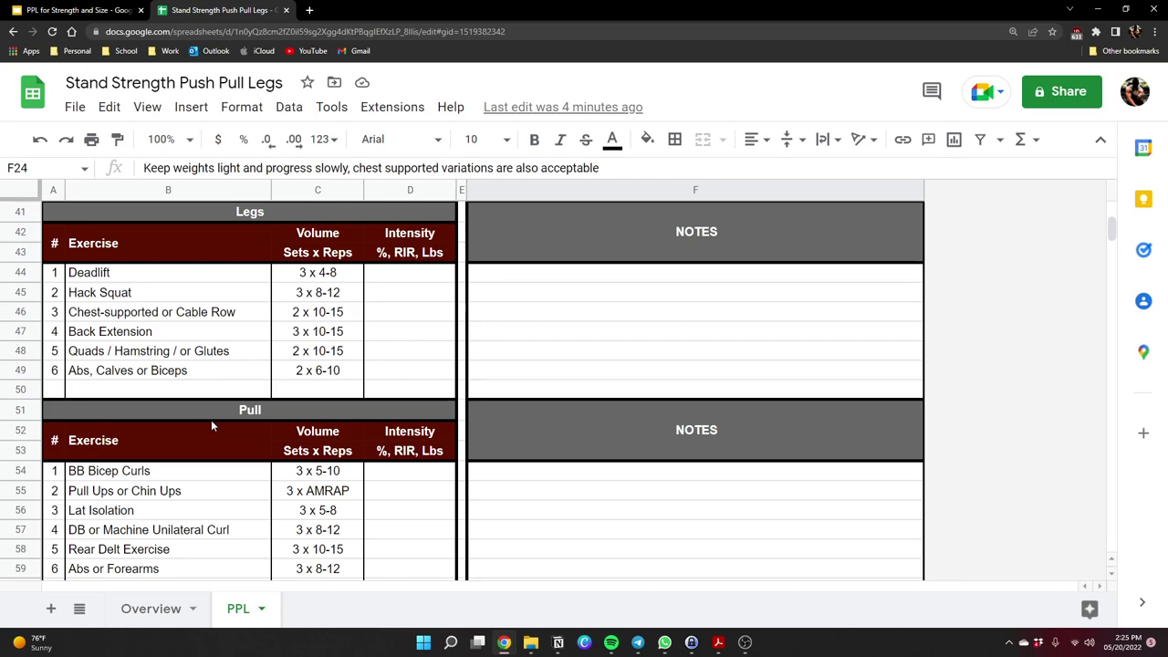
scroll(230, 422, "down", 5)
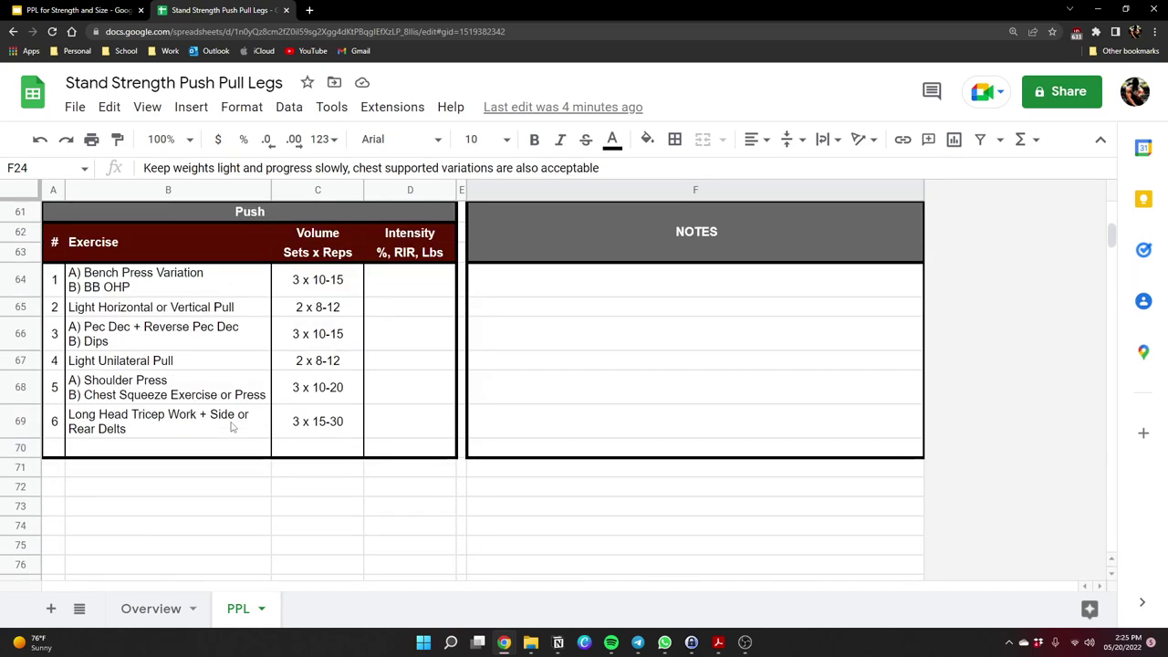
scroll(233, 427, "up", 1)
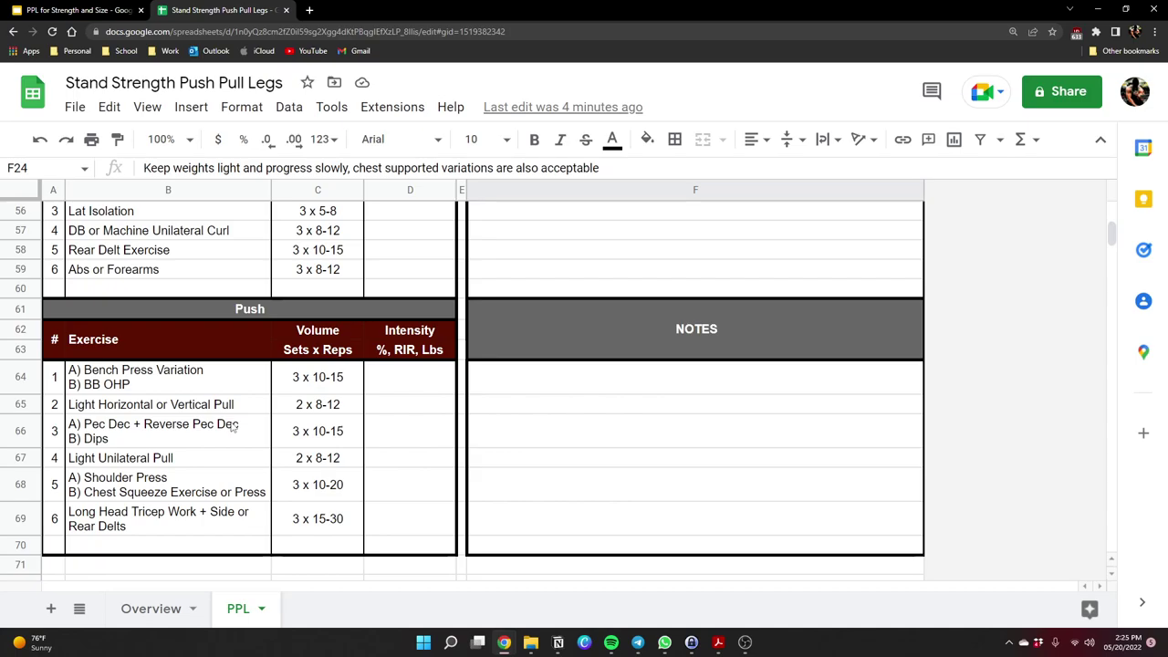
scroll(297, 371, "up", 15)
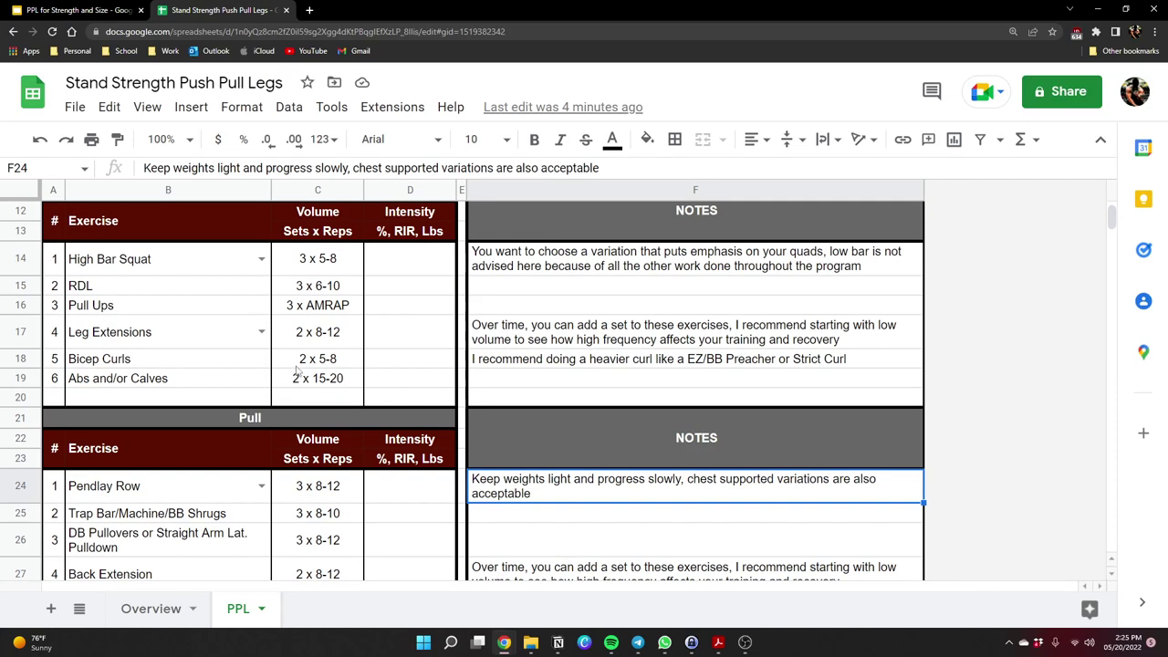
scroll(297, 370, "down", 12)
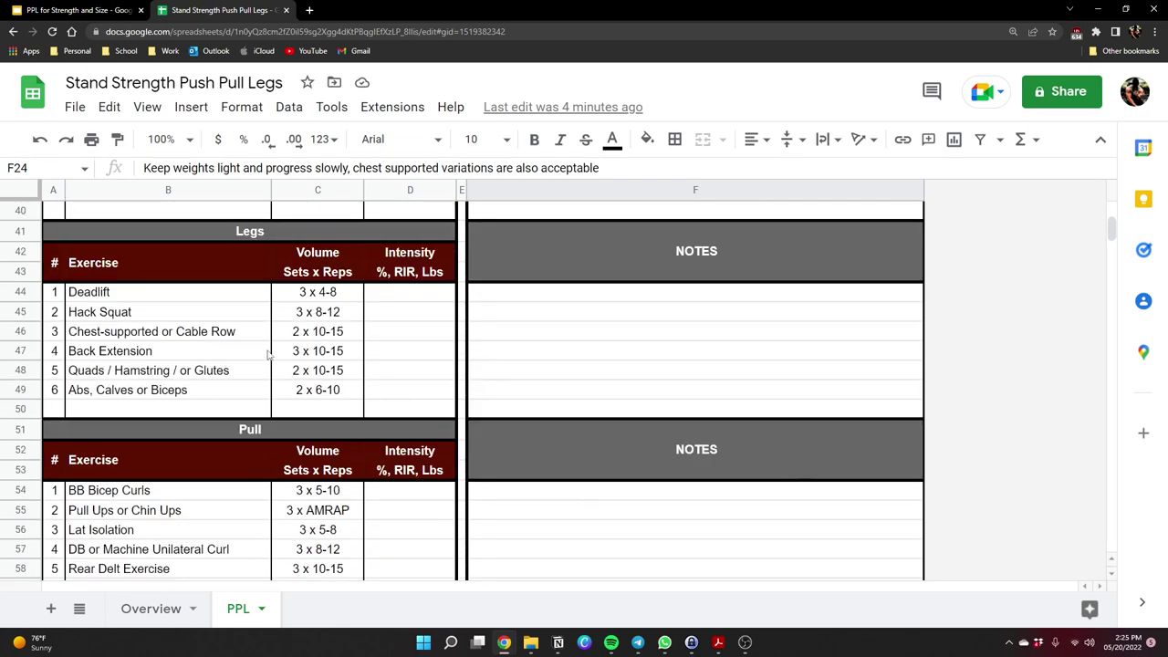
scroll(270, 356, "up", 5)
scroll(269, 356, "down", 3)
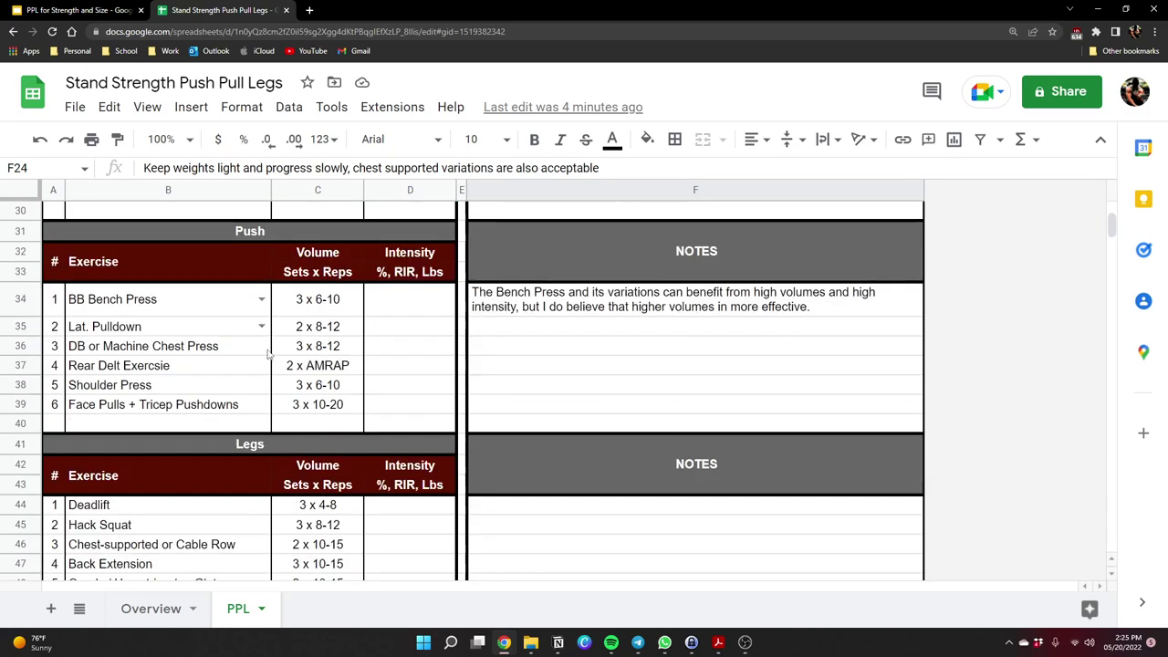
scroll(269, 356, "down", 6)
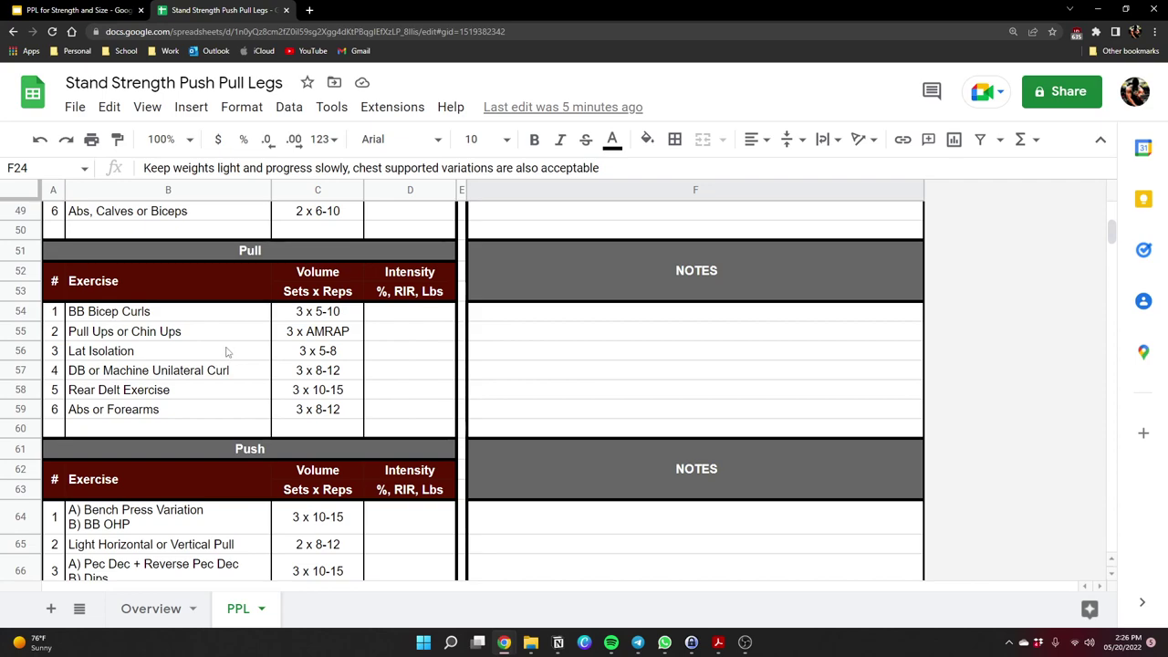
scroll(227, 352, "up", 5)
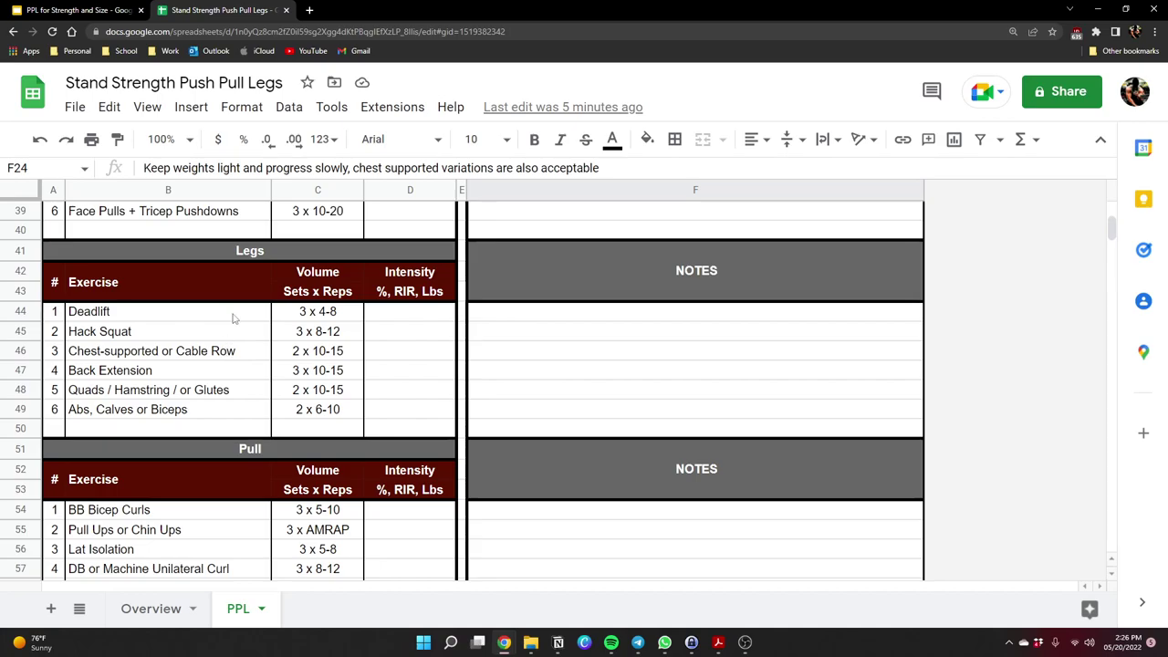
scroll(269, 436, "down", 4)
scroll(260, 446, "up", 12)
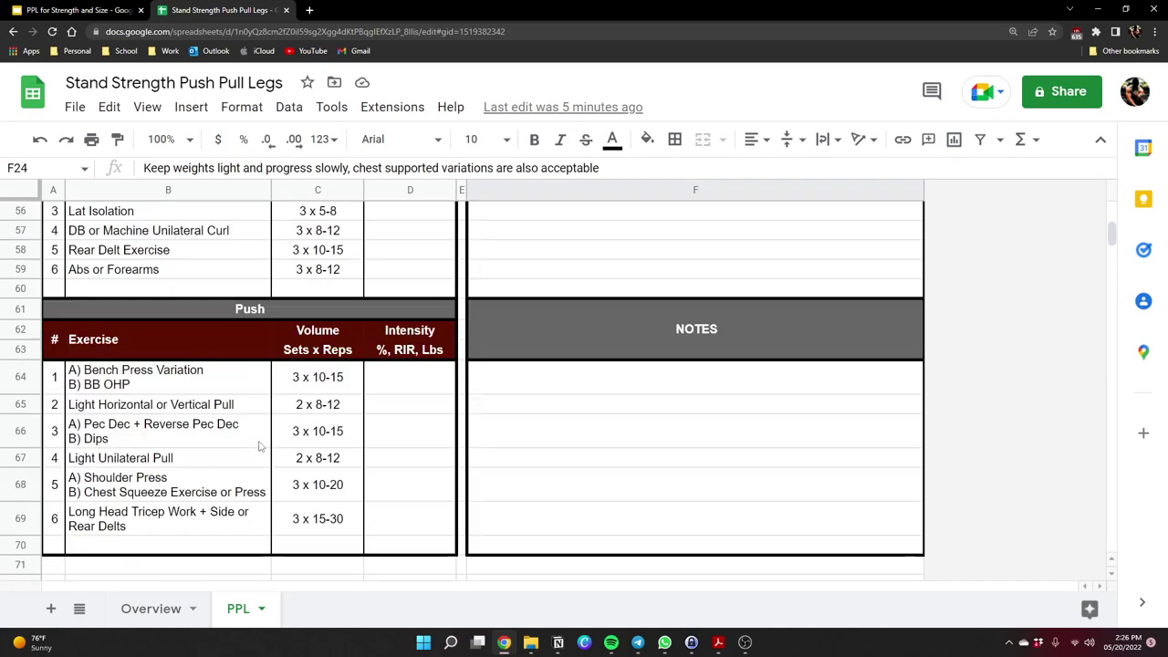
scroll(259, 446, "up", 8)
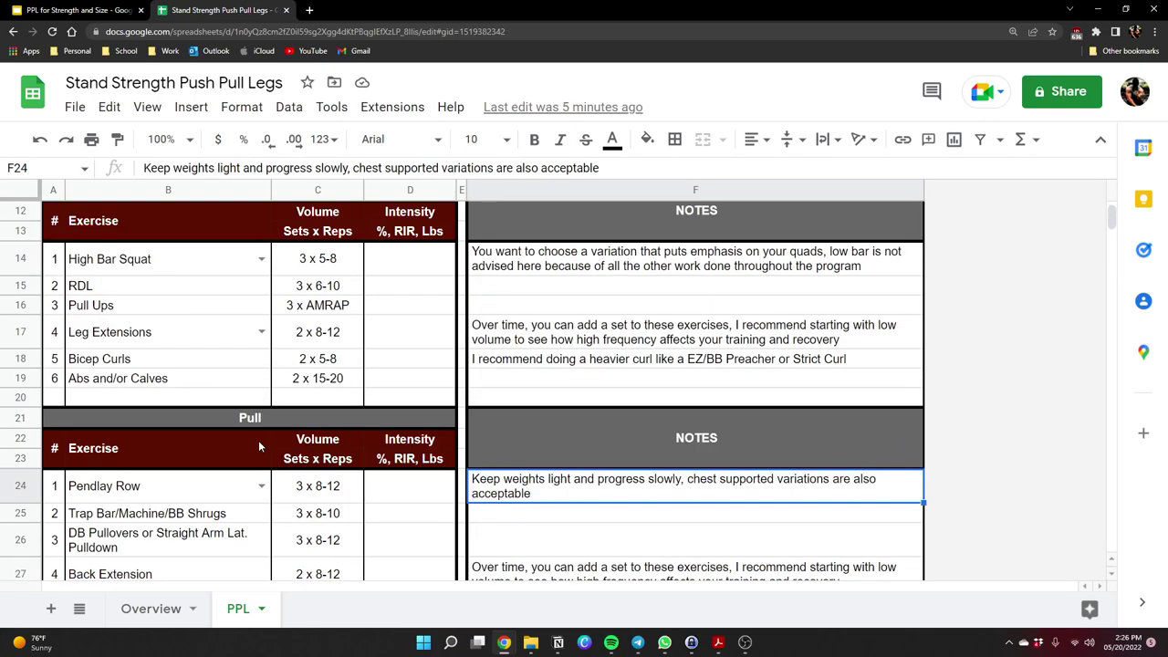